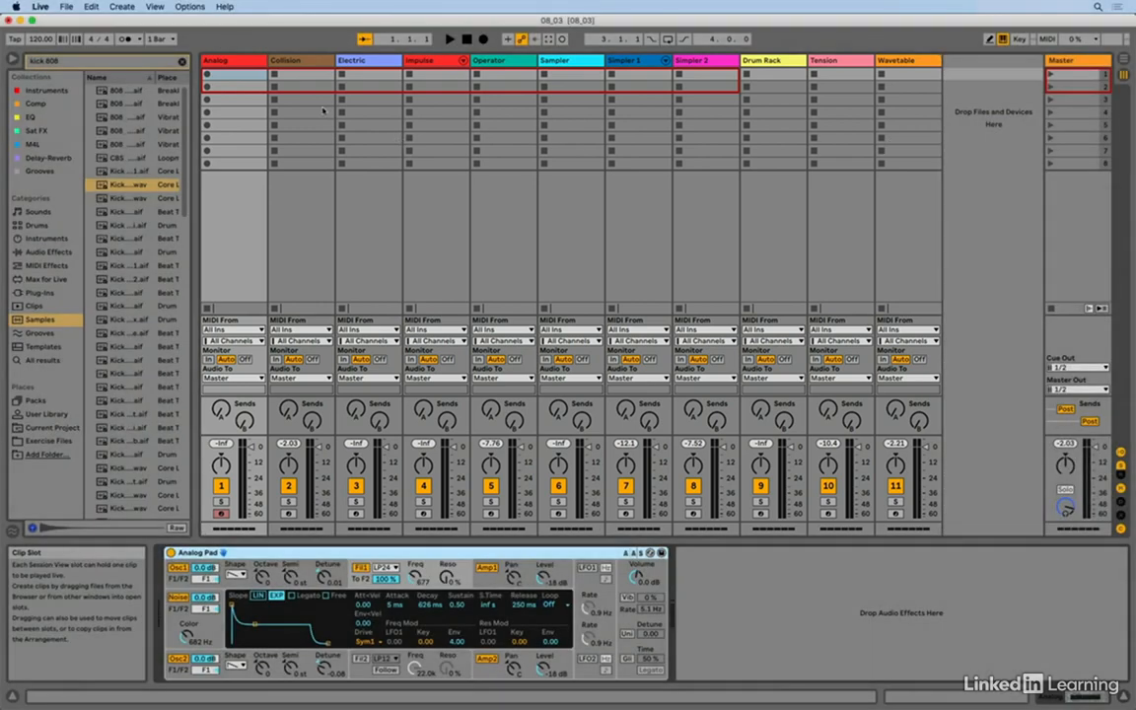
# - Select the Analog track and examine the Analog Pad's oscillator 1, filter 1 and amplifier 1 settings
pyautogui.click(236, 62)
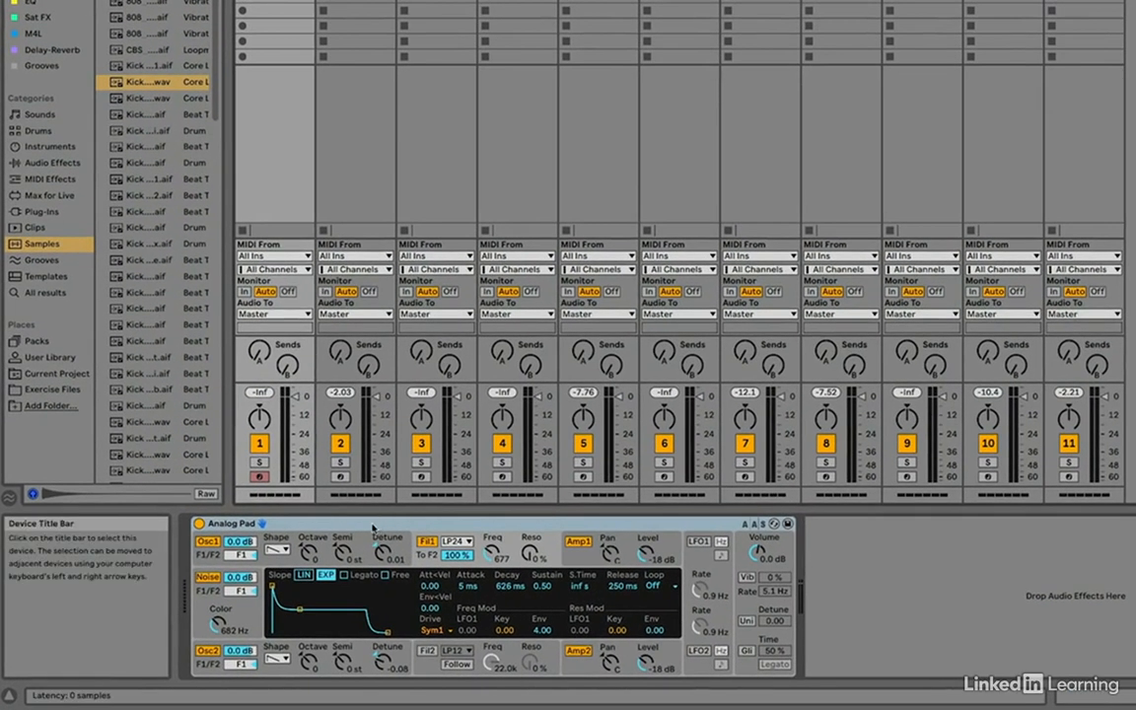
pyautogui.click(373, 528)
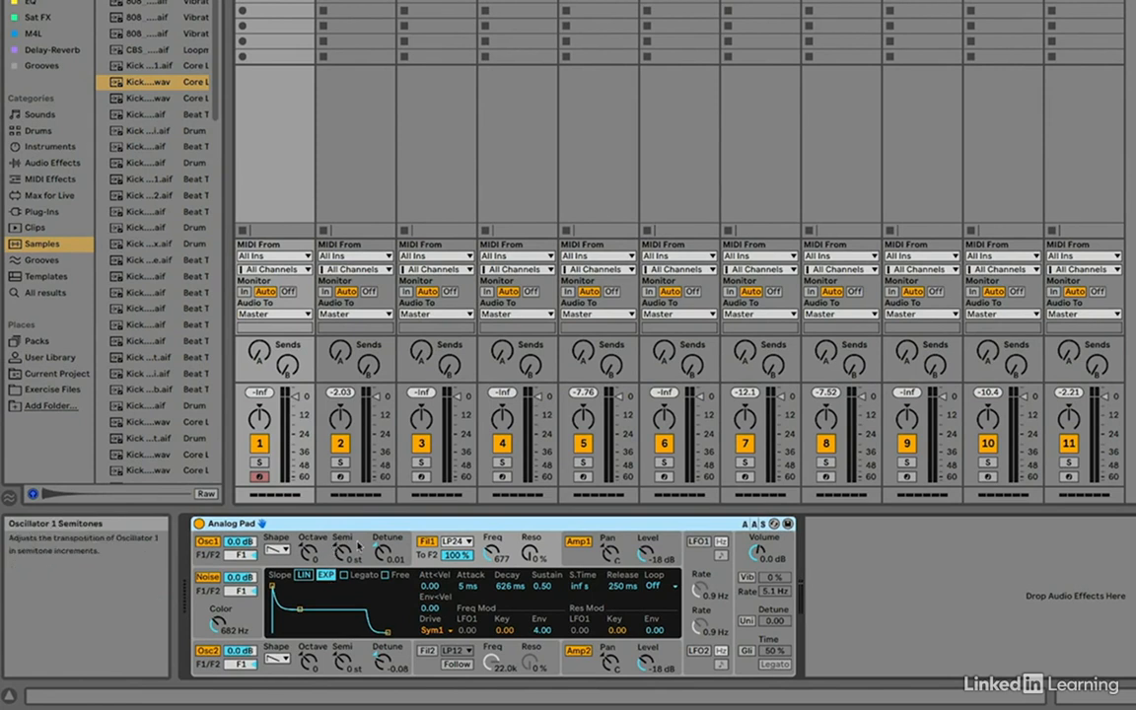
pyautogui.click(359, 546)
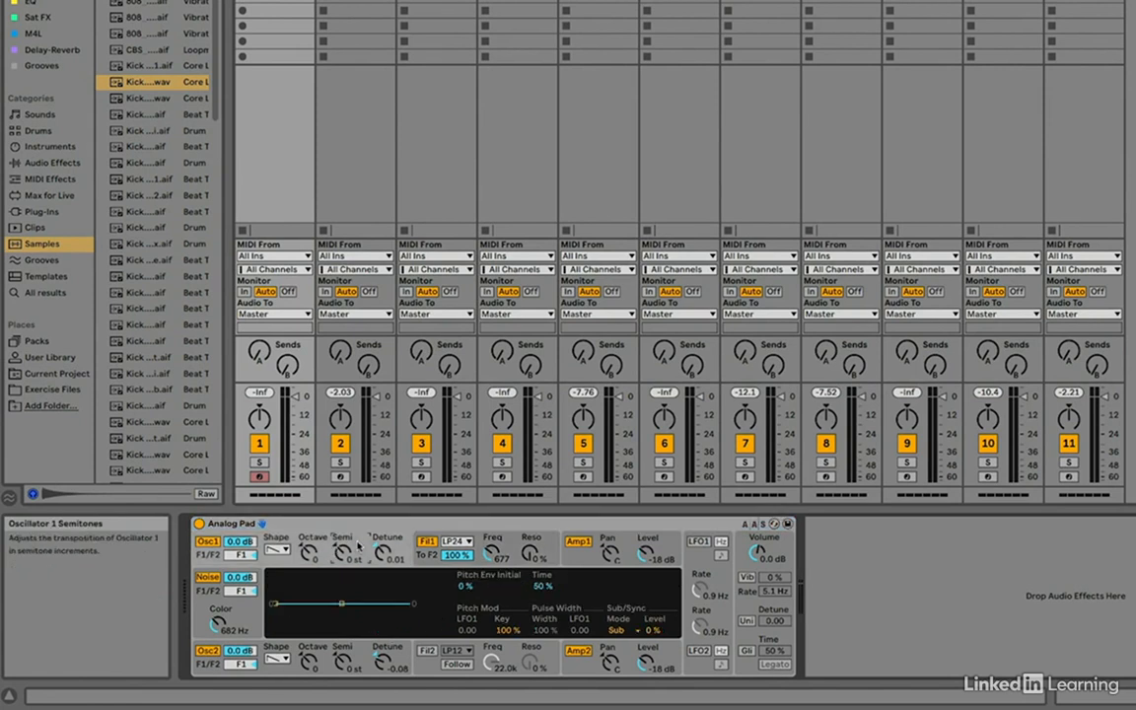
pyautogui.click(521, 545)
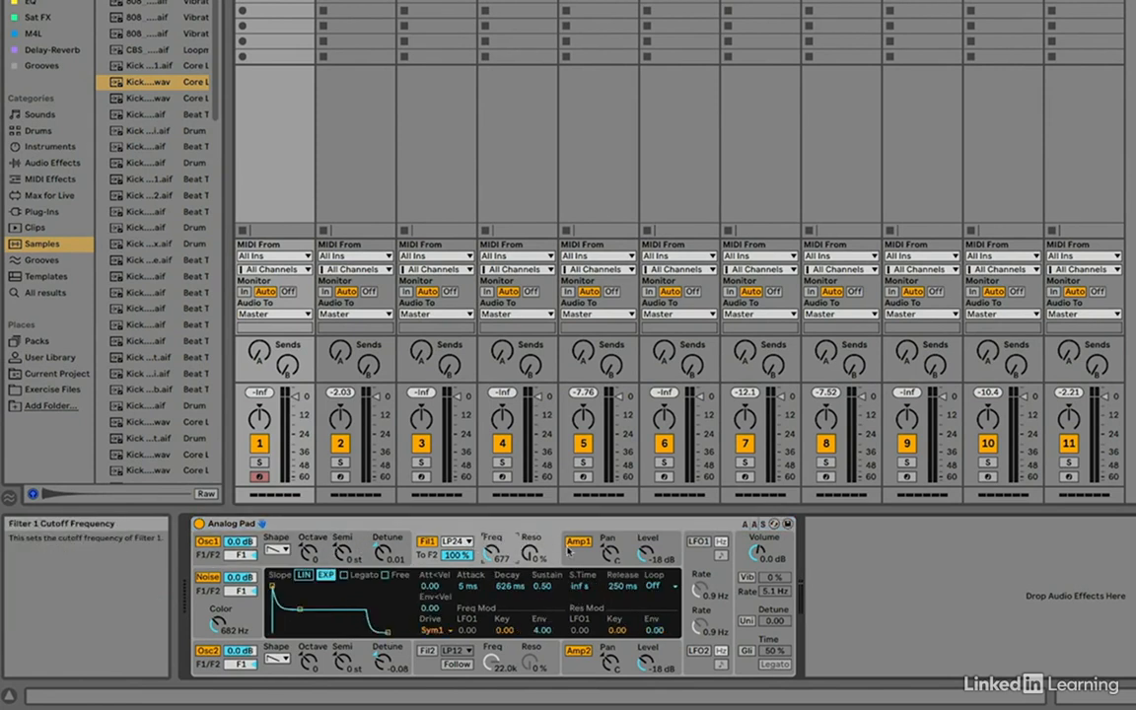
pyautogui.click(669, 547)
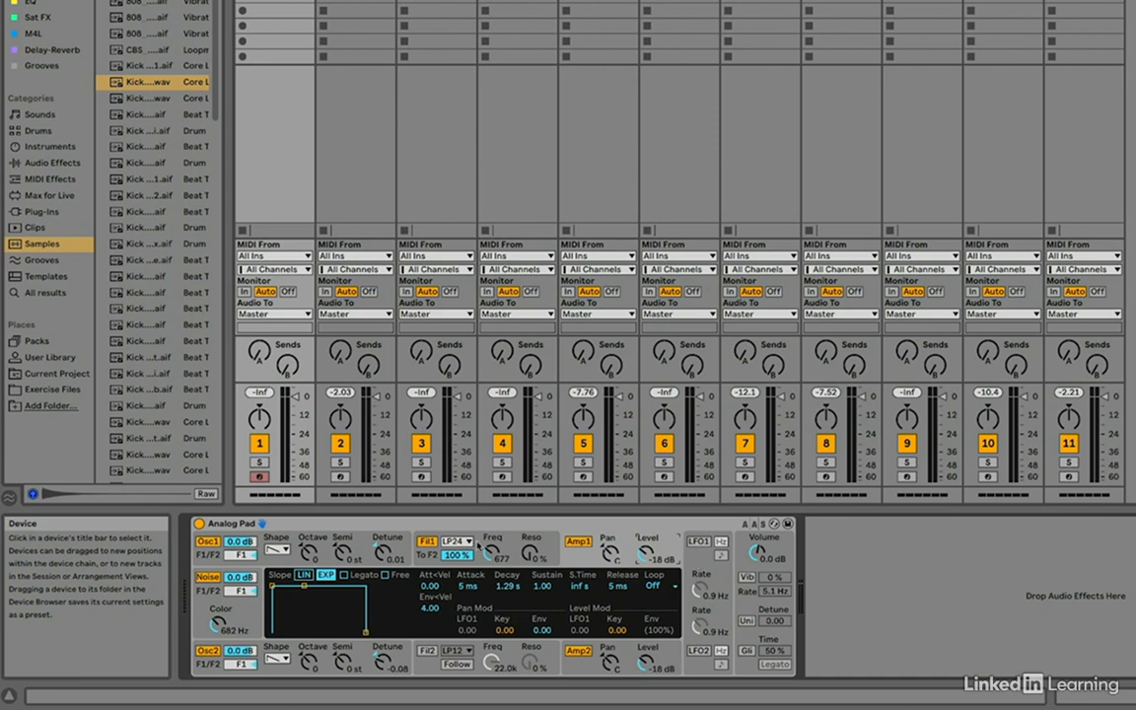
# - Raise oscillator 1's sub level to 39% in Analog Pad and display oscillator 2's settings
pyautogui.click(361, 548)
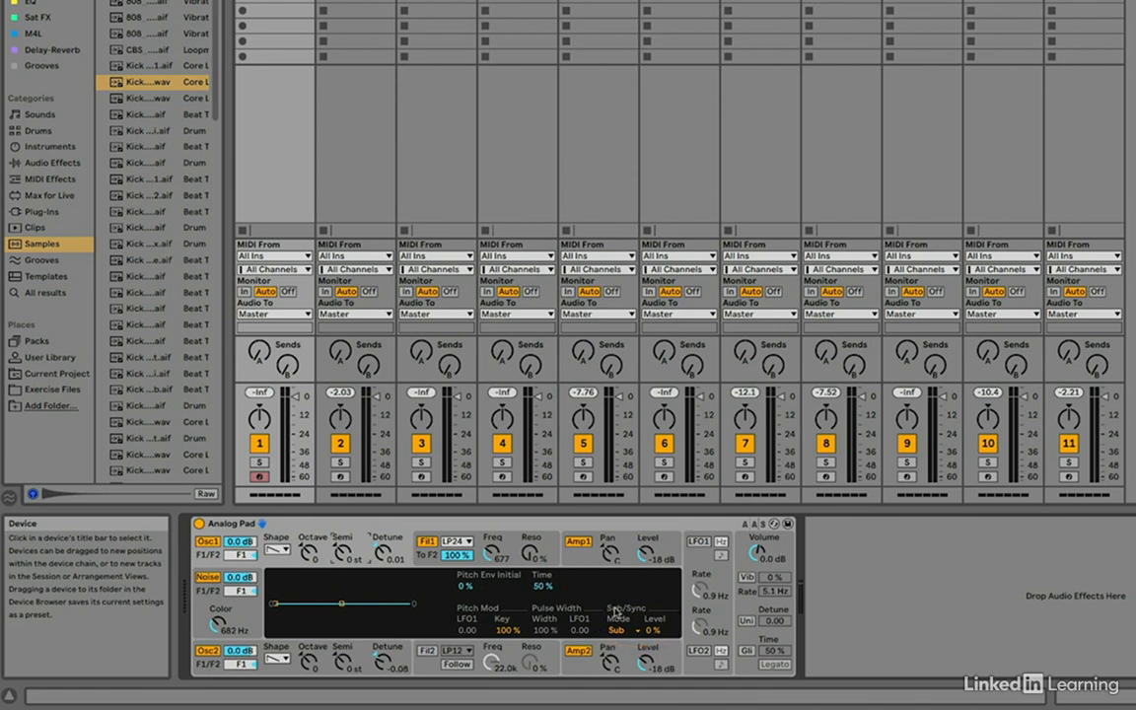
pyautogui.moveTo(650, 631); pyautogui.dragTo(650, 592)
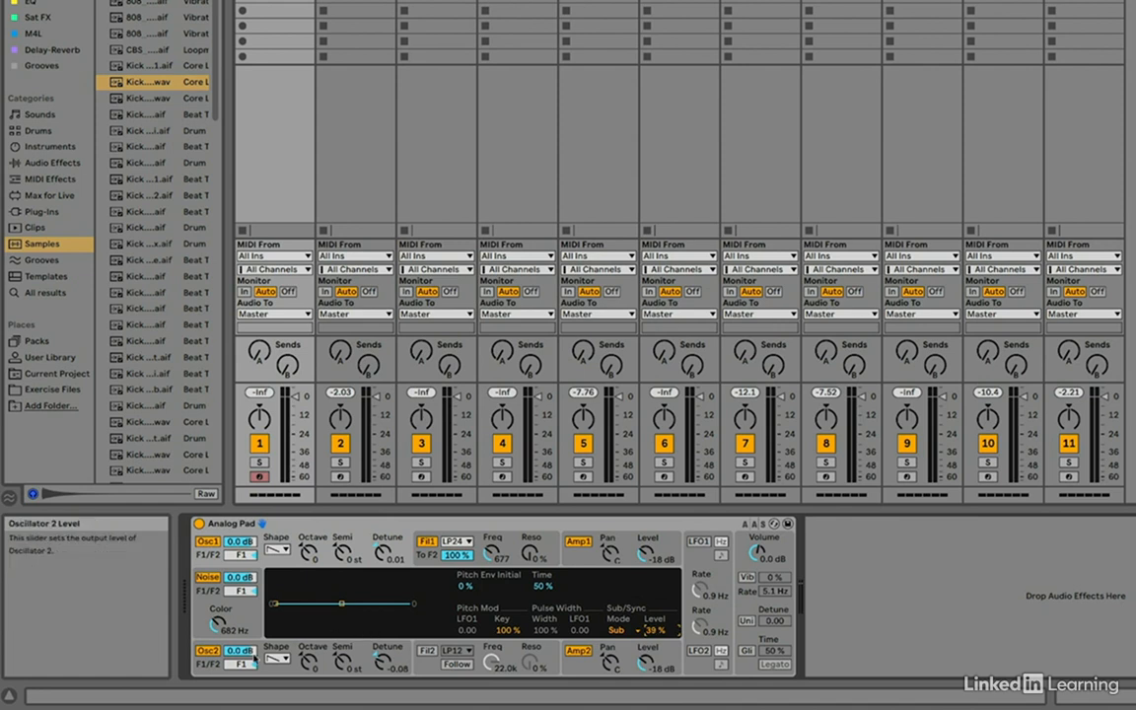
pyautogui.click(363, 655)
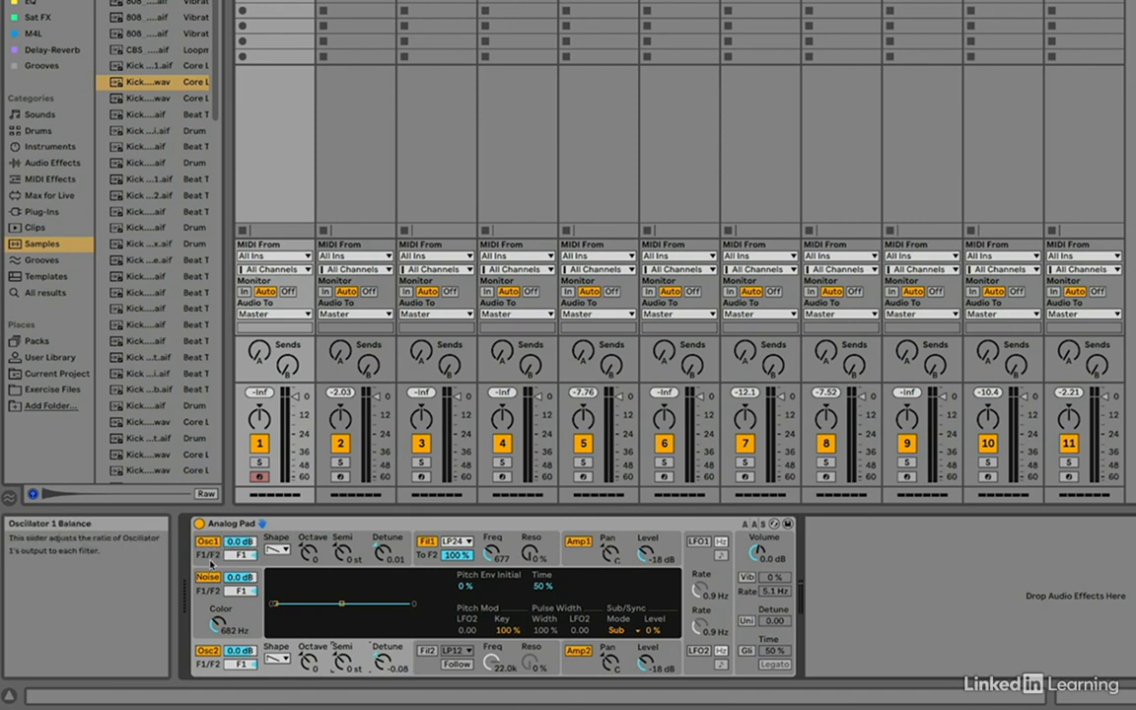
# - Switch off Analog Pad's noise generator and display its global voicing and quick routing settings
pyautogui.click(207, 578)
pyautogui.click(207, 578)
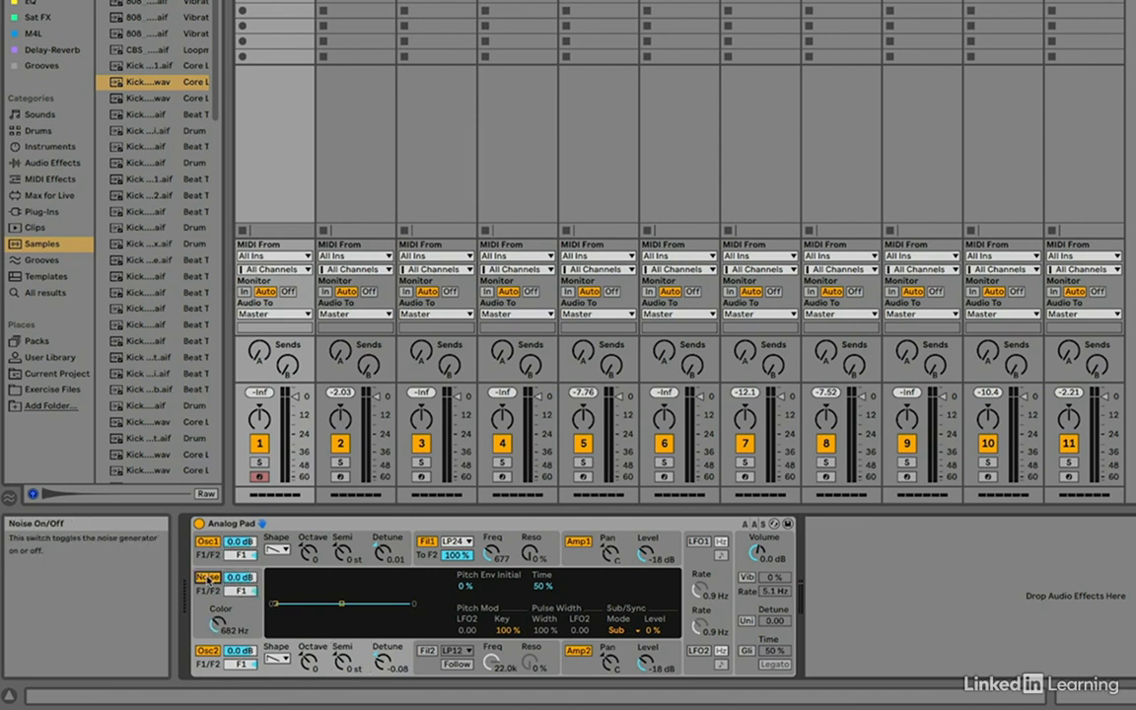
pyautogui.click(208, 578)
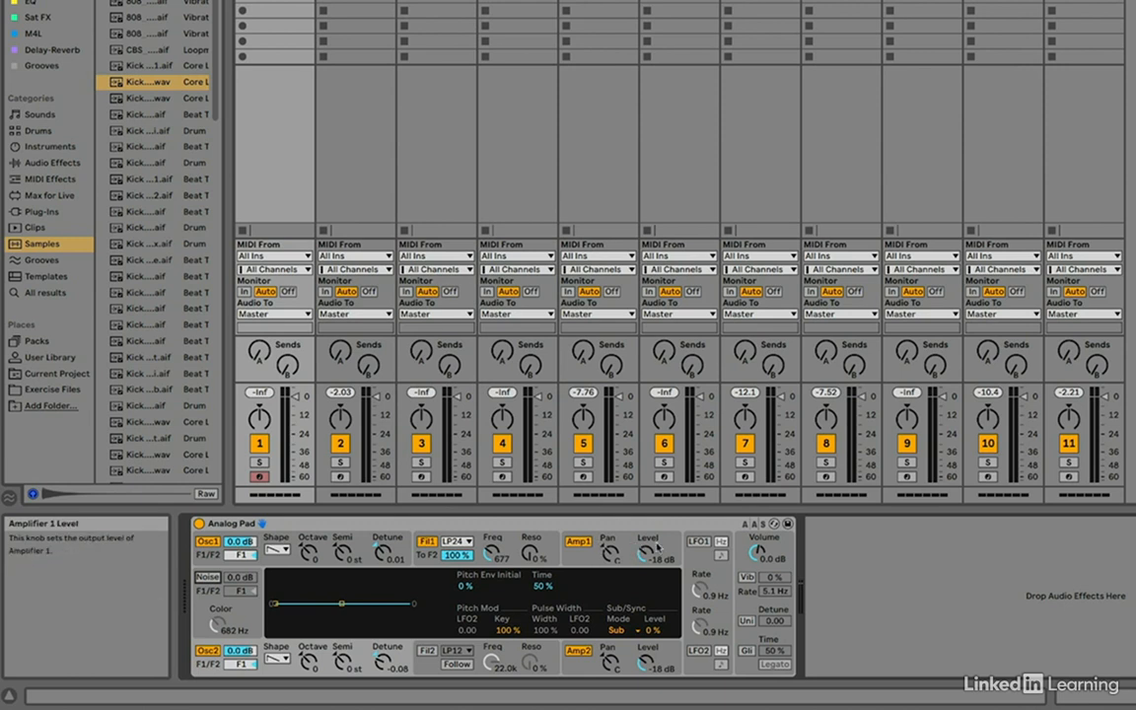
pyautogui.click(776, 549)
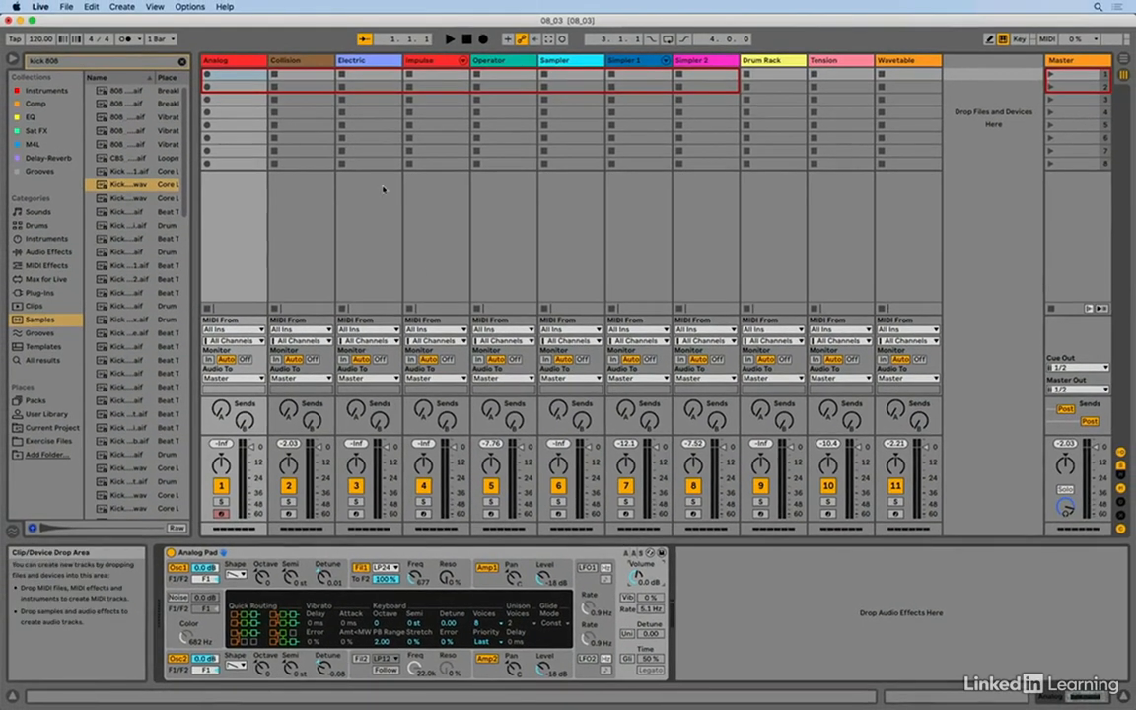
# - Select the Collision track and examine Marimba Classic's Resonator 1, Resonator 2 and LFO settings
pyautogui.click(311, 66)
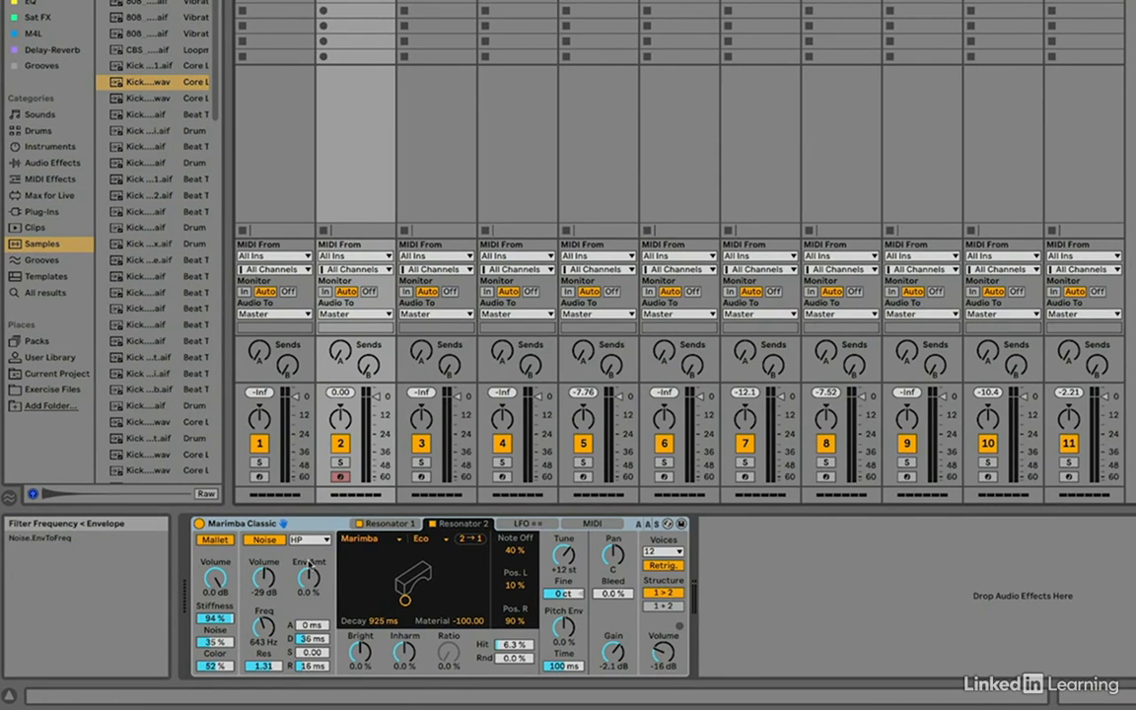
pyautogui.click(386, 525)
pyautogui.click(457, 524)
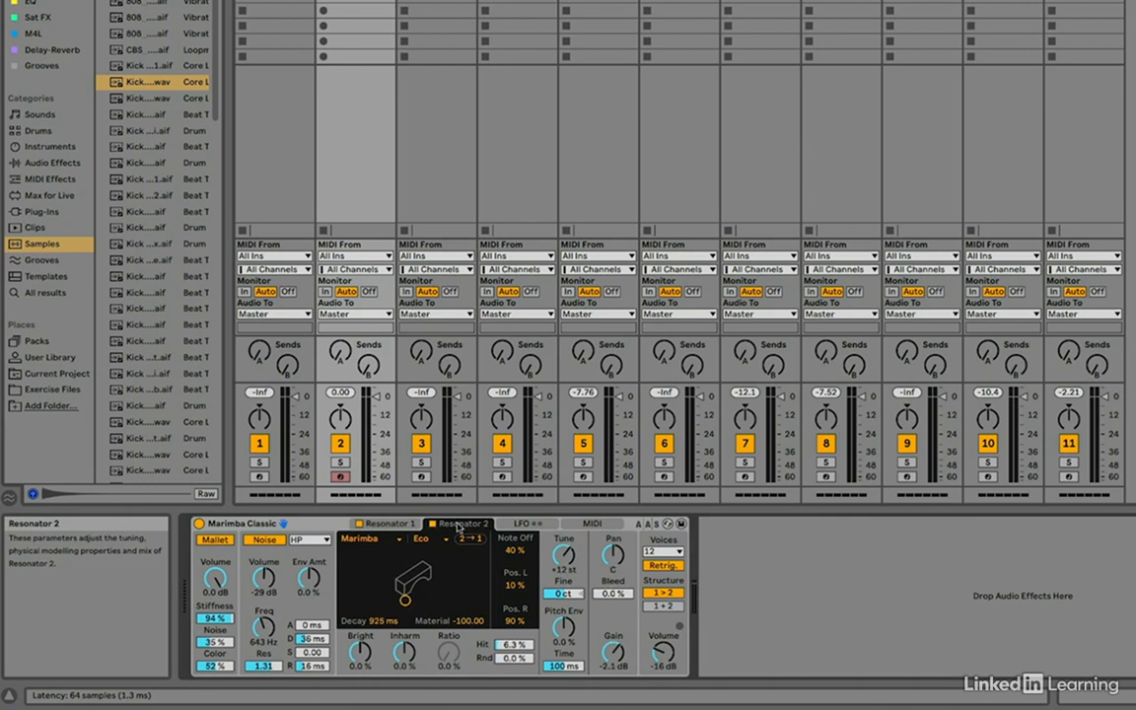
pyautogui.click(525, 525)
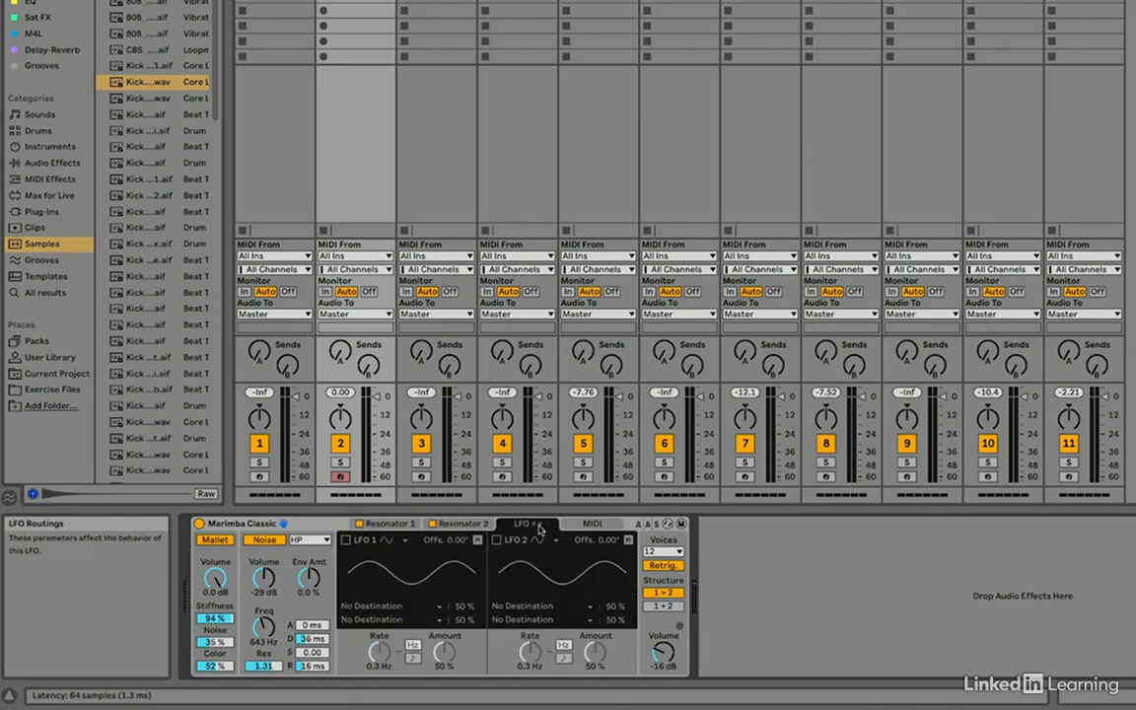
# - Try out the on/off switches of LFO 1 and Resonator 2 in Marimba Classic
pyautogui.click(345, 540)
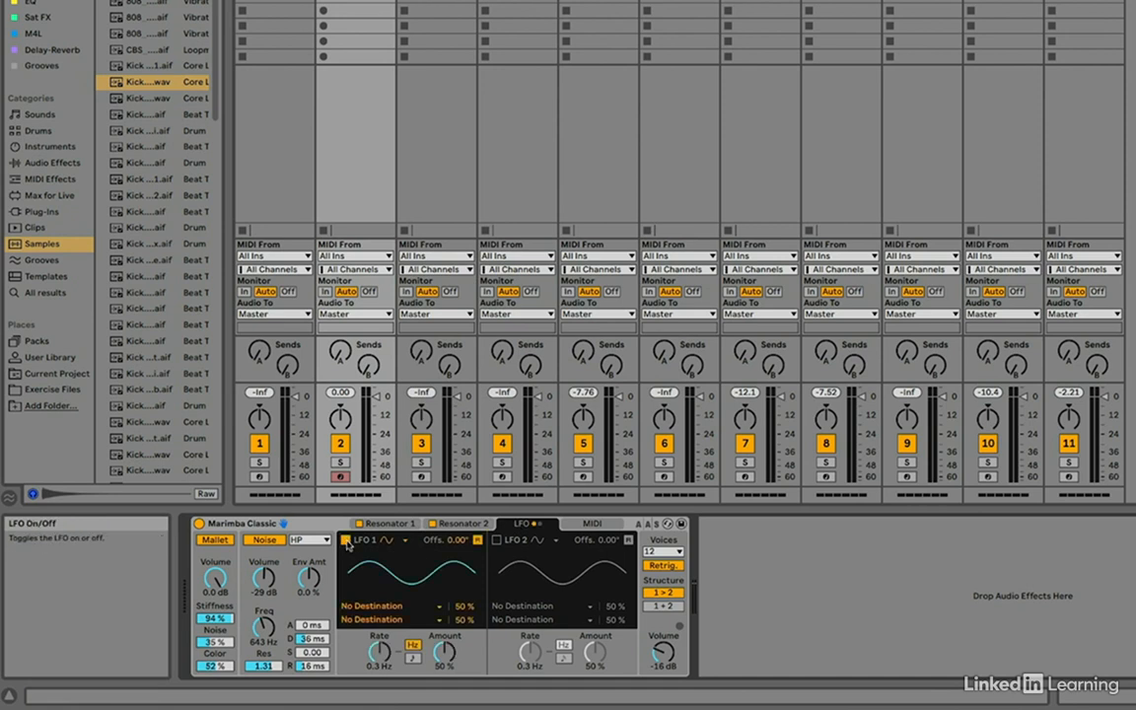
pyautogui.click(454, 526)
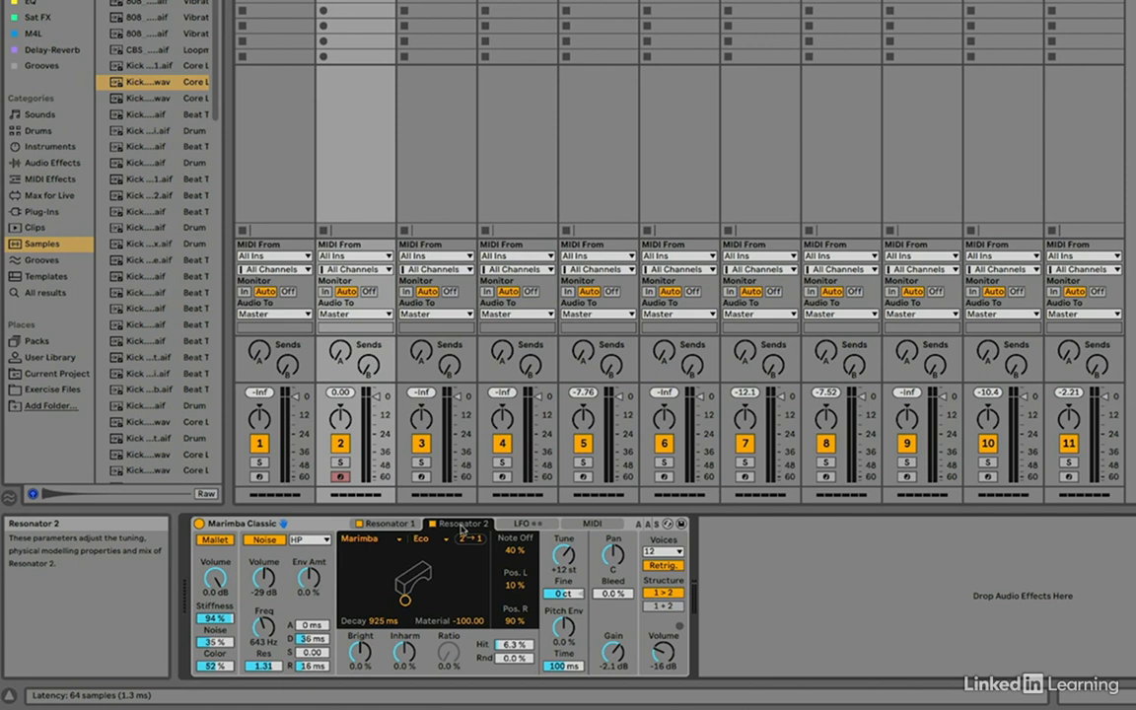
pyautogui.click(432, 525)
pyautogui.click(432, 525)
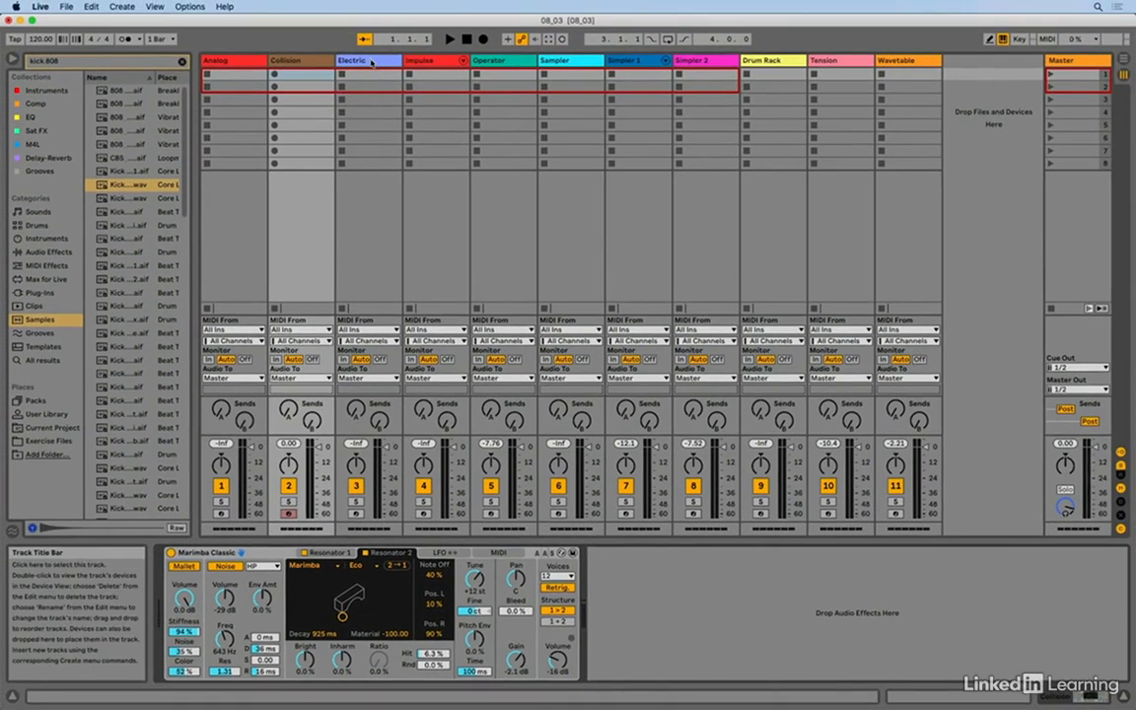
# - Select the Electric track and examine the Hammer, Fork and Damper/Pickup sections of E-Piano MKI Simple
pyautogui.click(371, 62)
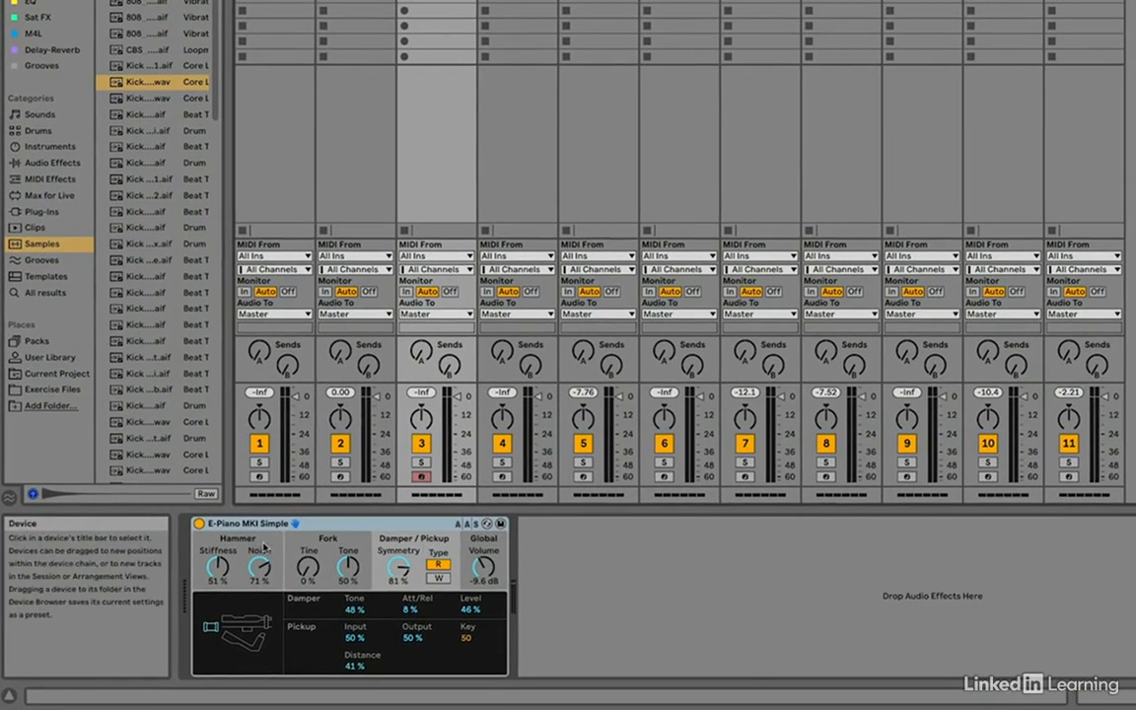
pyautogui.click(264, 547)
pyautogui.click(328, 546)
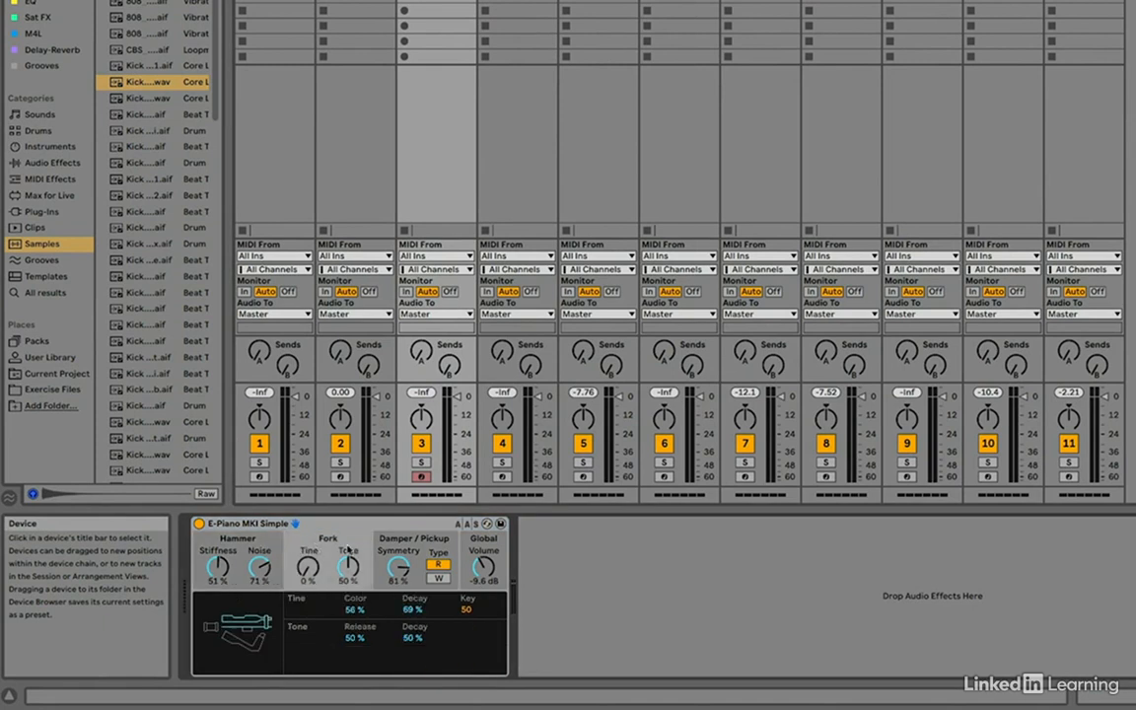
pyautogui.click(415, 542)
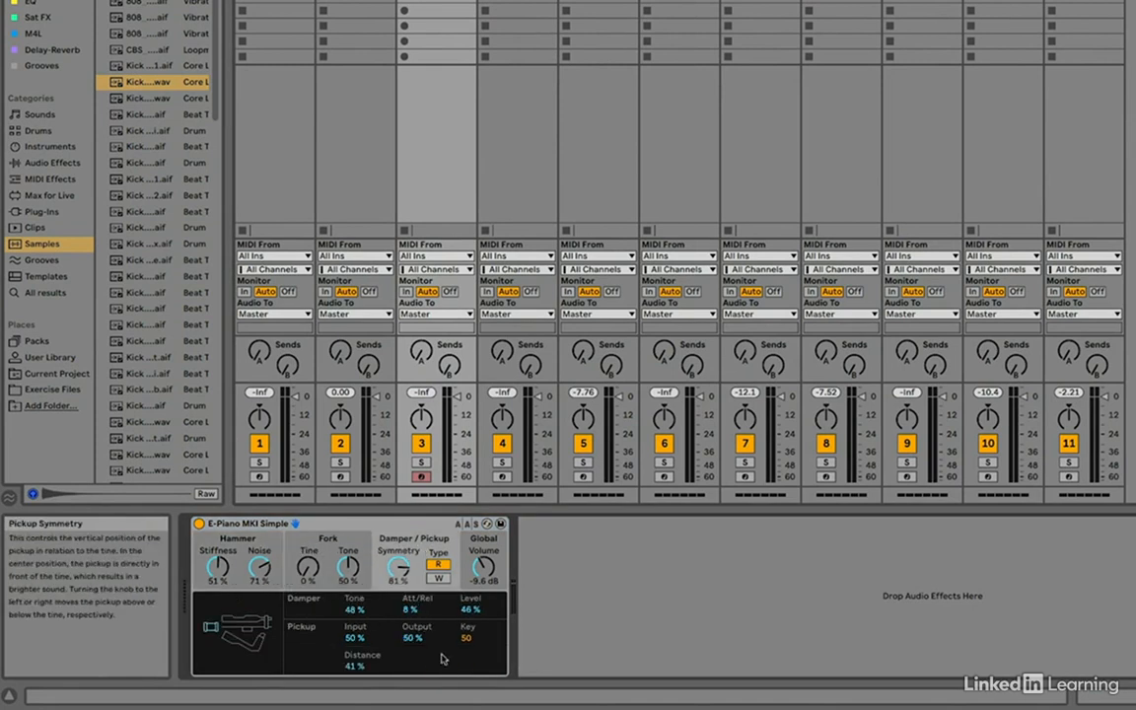
pyautogui.click(247, 628)
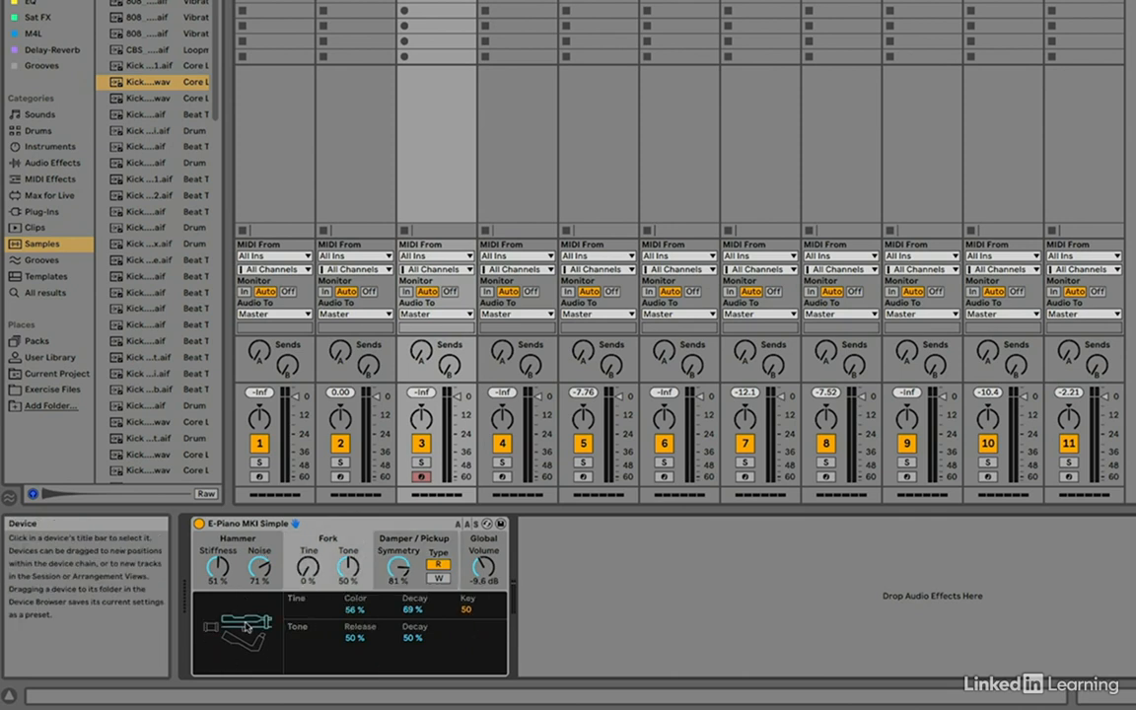
pyautogui.click(256, 647)
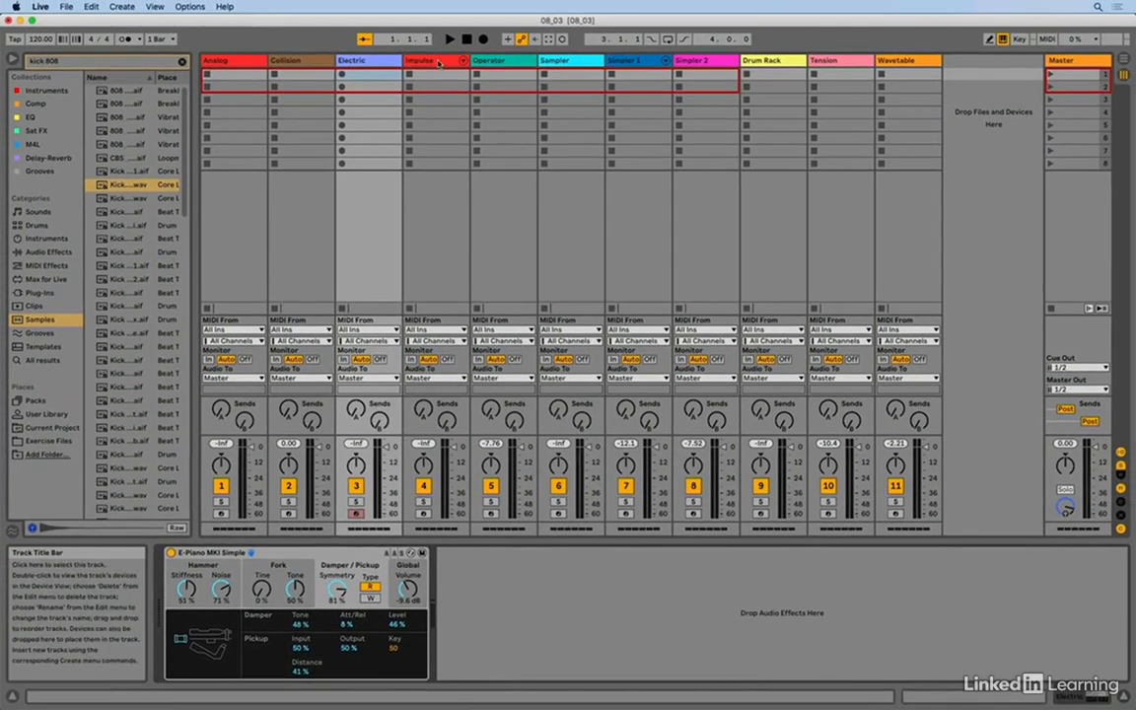
# - Select the Impulse track and examine the settings of its kick slot and three snare slots
pyautogui.click(438, 63)
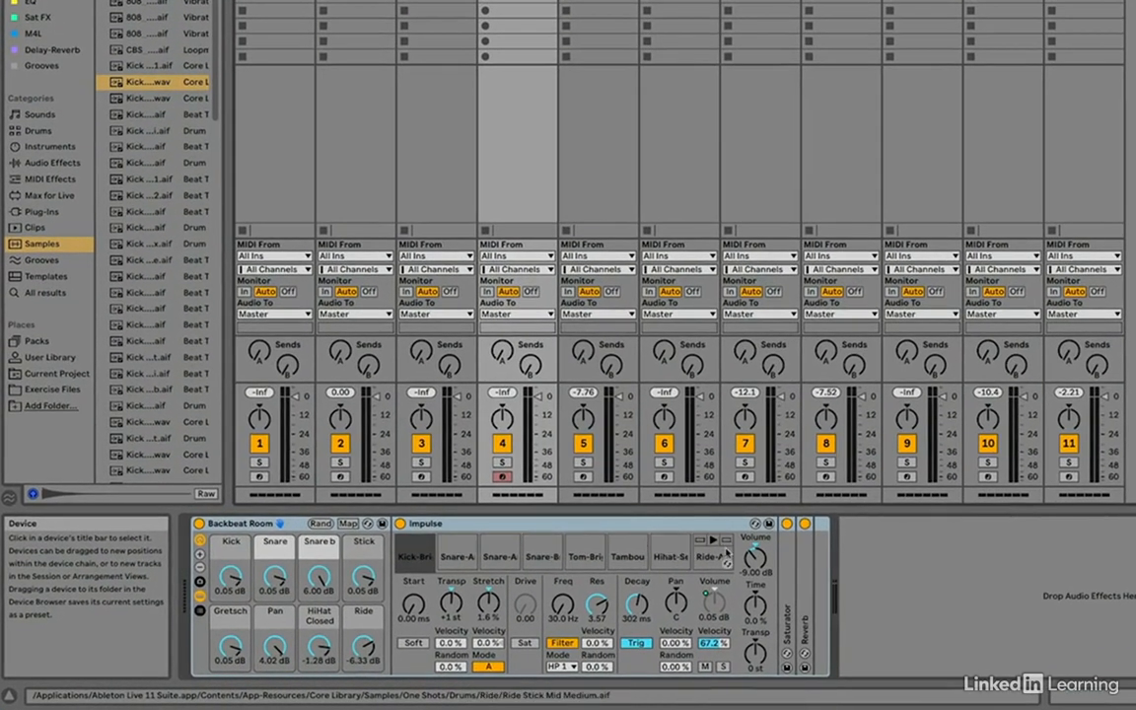
pyautogui.click(414, 560)
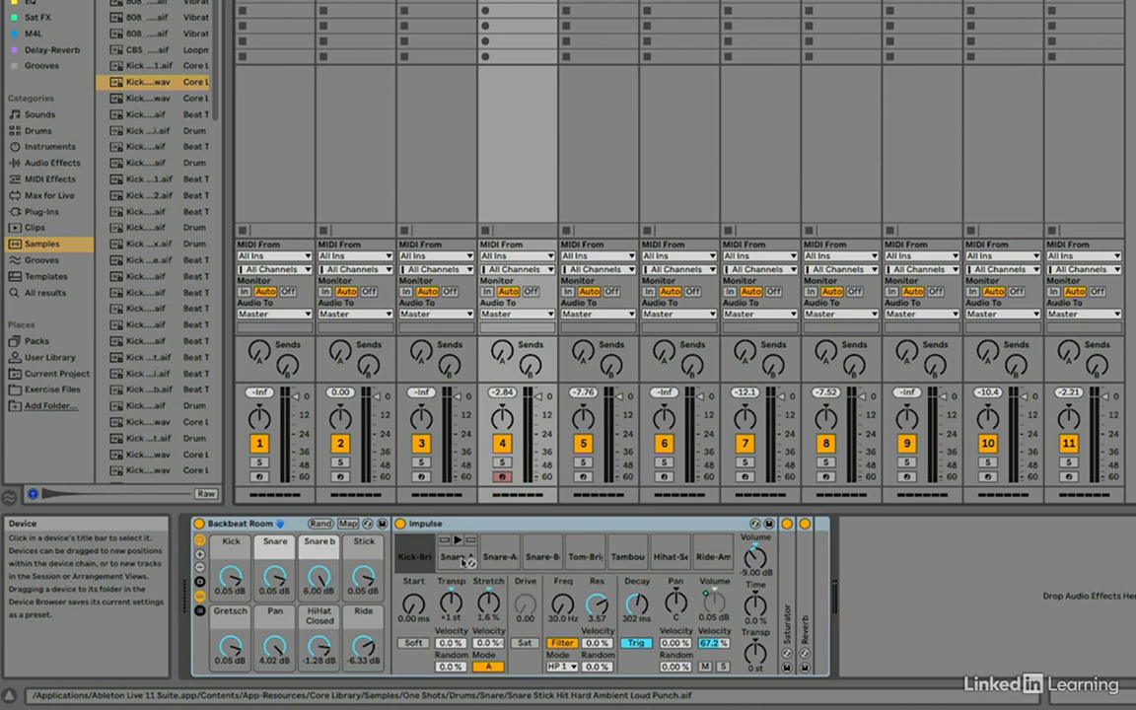
pyautogui.click(462, 557)
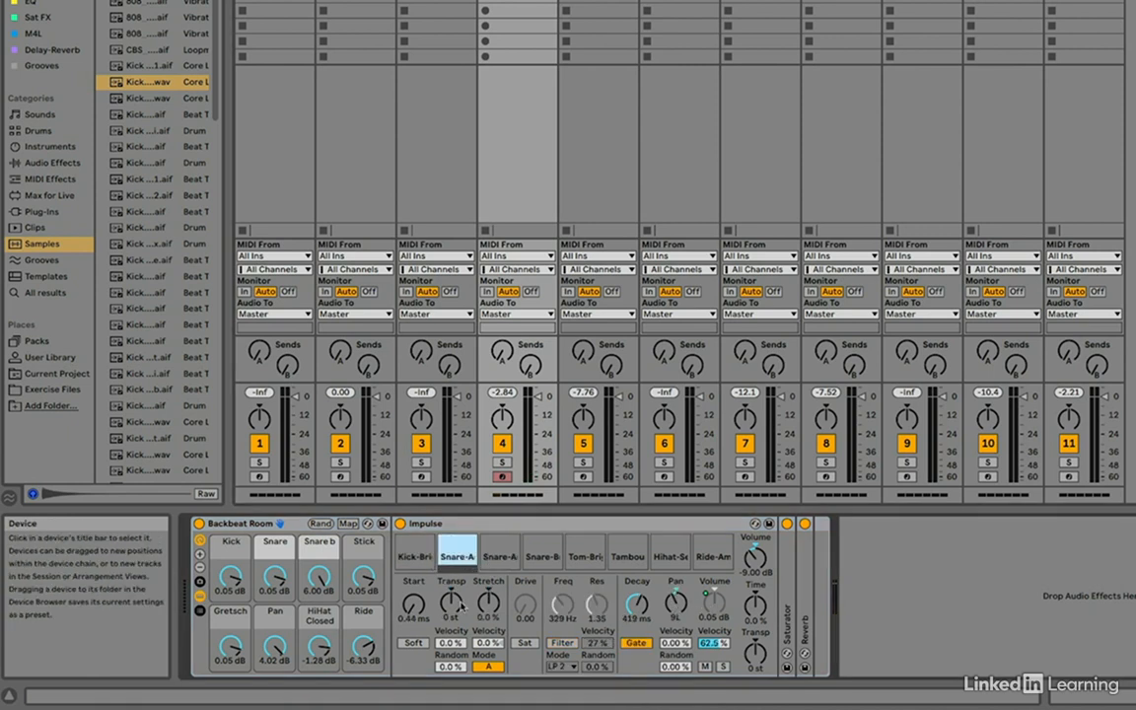
pyautogui.click(500, 558)
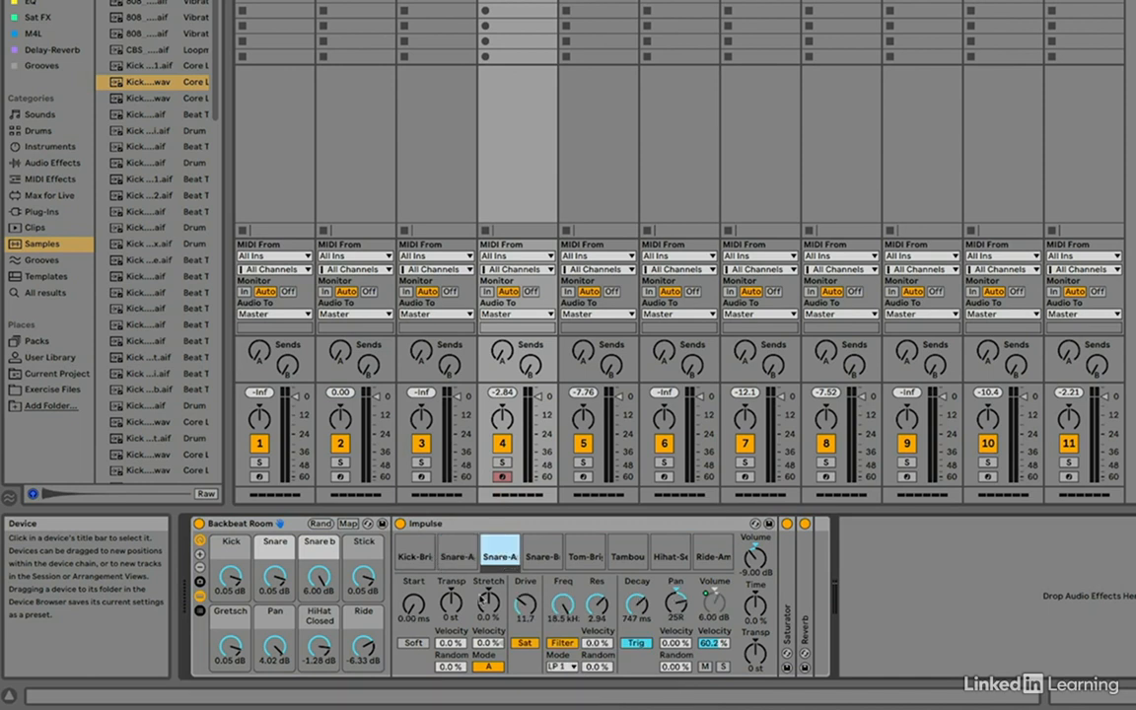
pyautogui.click(539, 558)
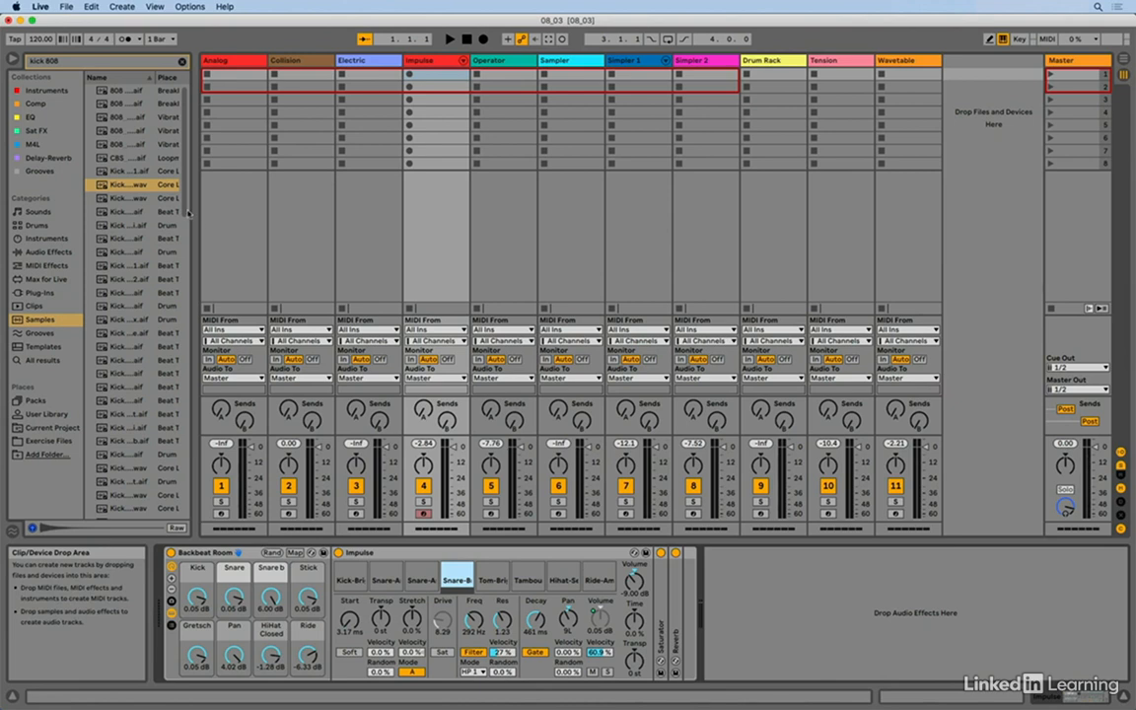
# - Replace the kick in Impulse's first slot with the highlighted Kick 808 .wav sample from the browser
pyautogui.click(105, 187)
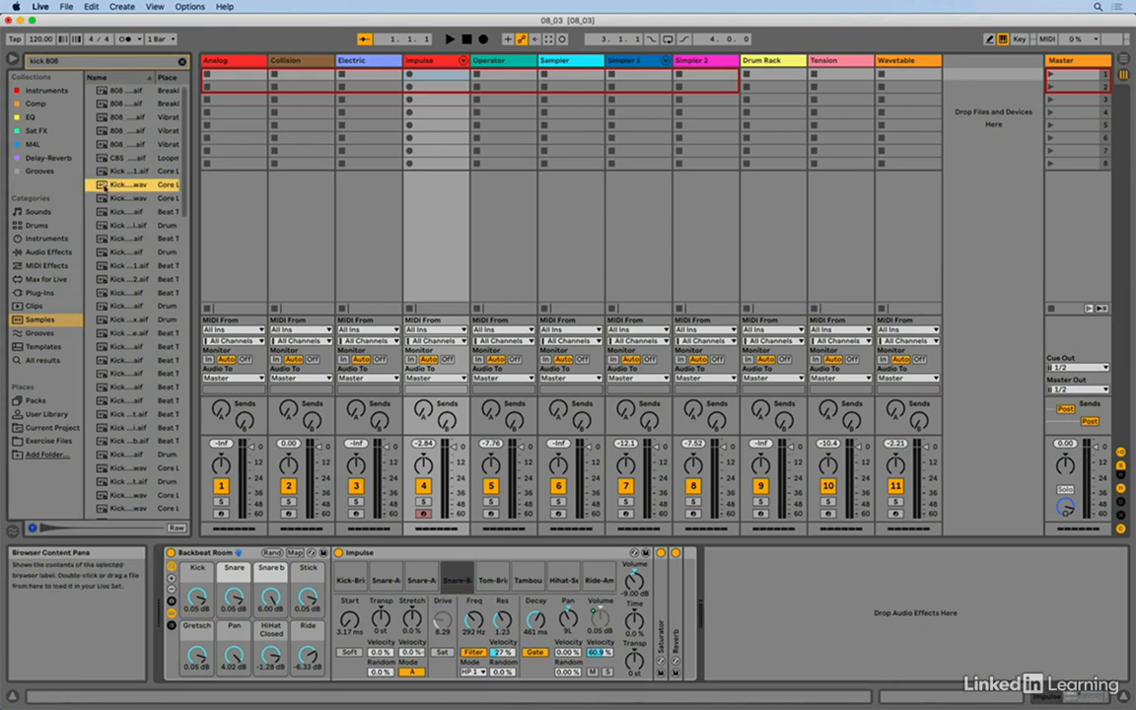
pyautogui.moveTo(104, 187); pyautogui.dragTo(350, 575)
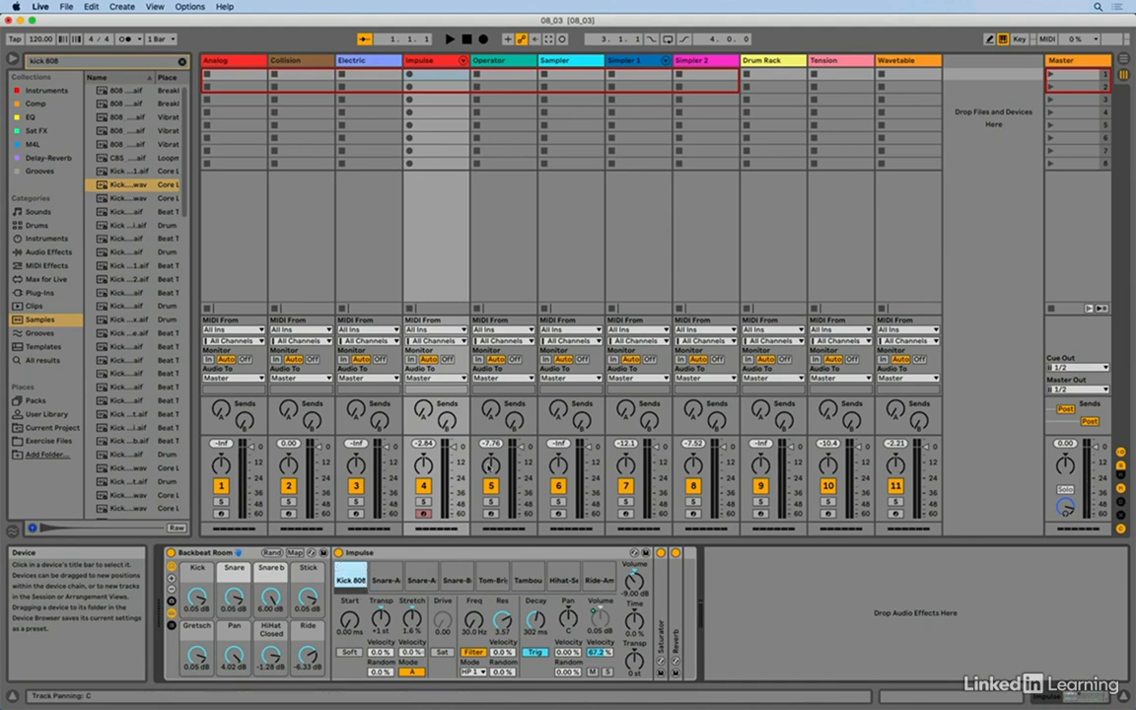
# - Select the Operator track and display Sine Bass's global settings with the algorithm choices
pyautogui.click(491, 61)
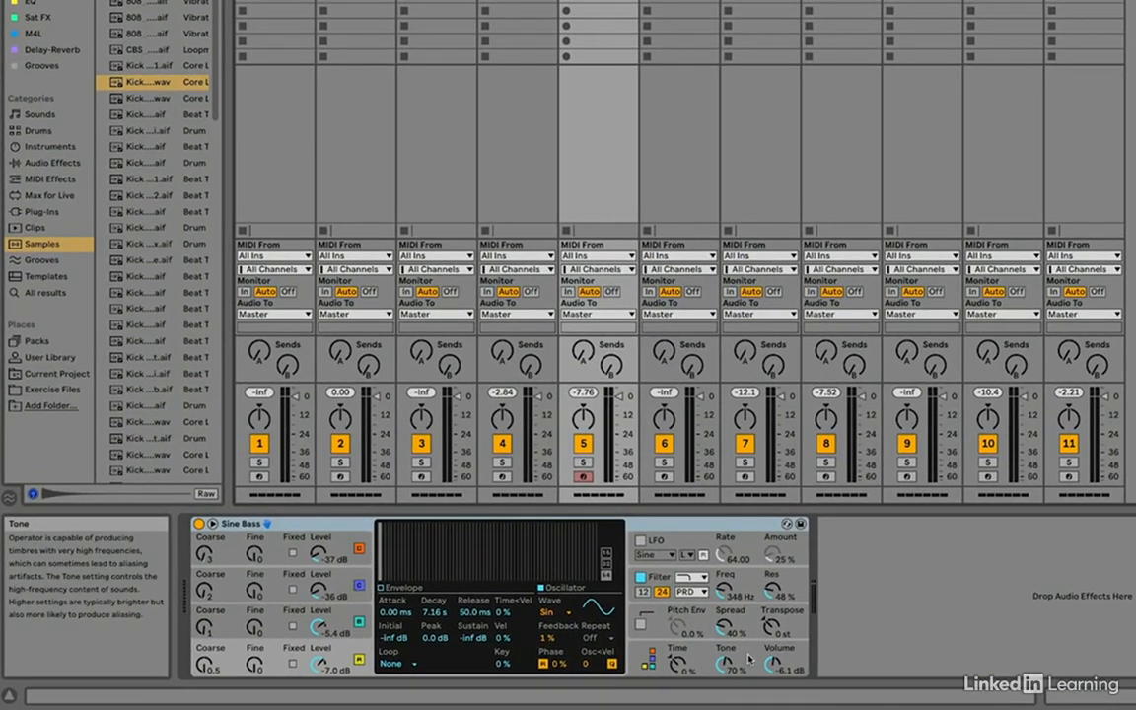
pyautogui.click(750, 659)
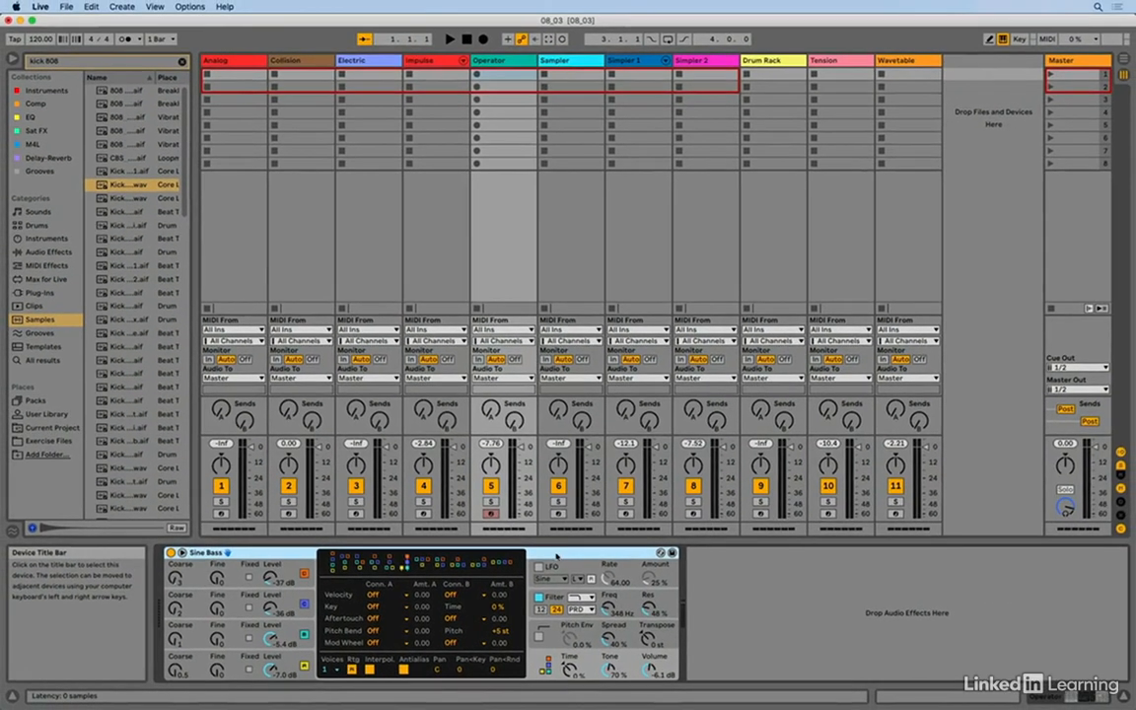
# - Select the Sampler track, examine Galactica Pad's key and velocity zones, and close the zone editor
pyautogui.click(567, 65)
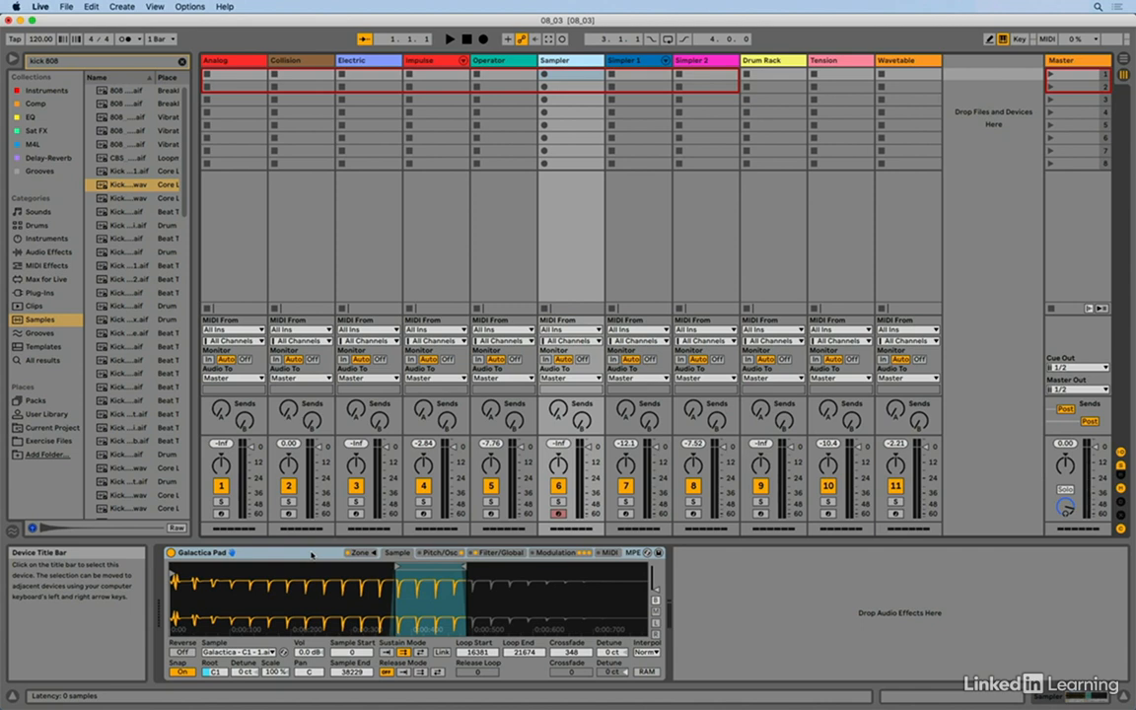
pyautogui.click(363, 553)
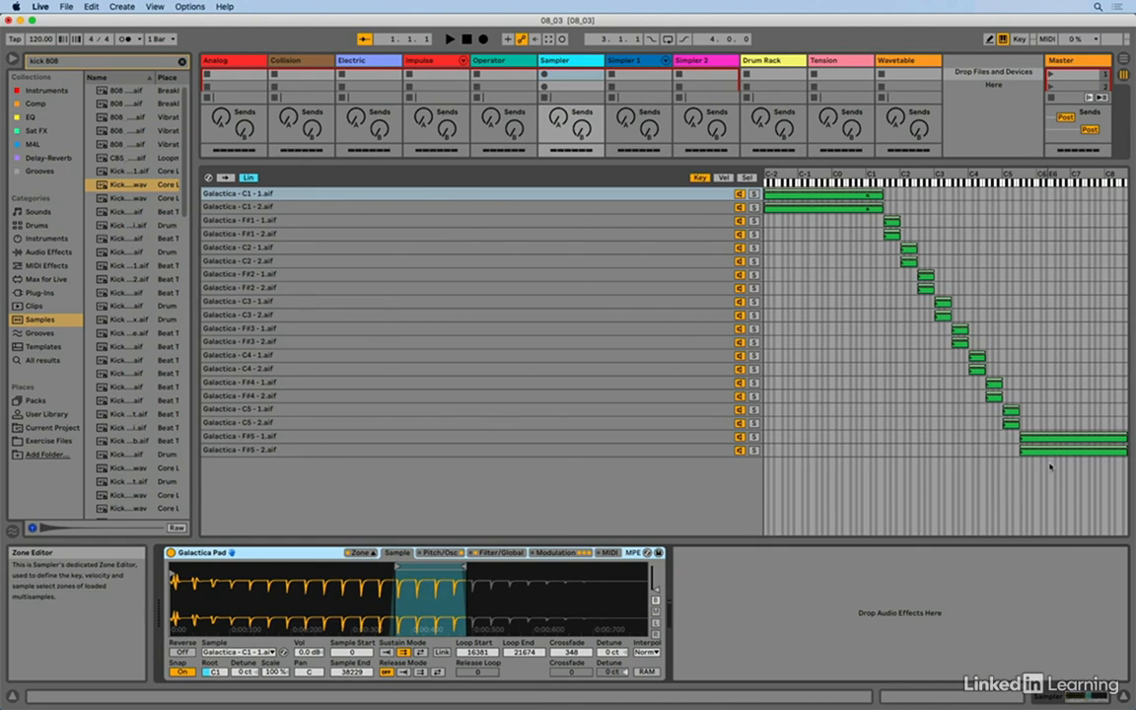
pyautogui.click(724, 179)
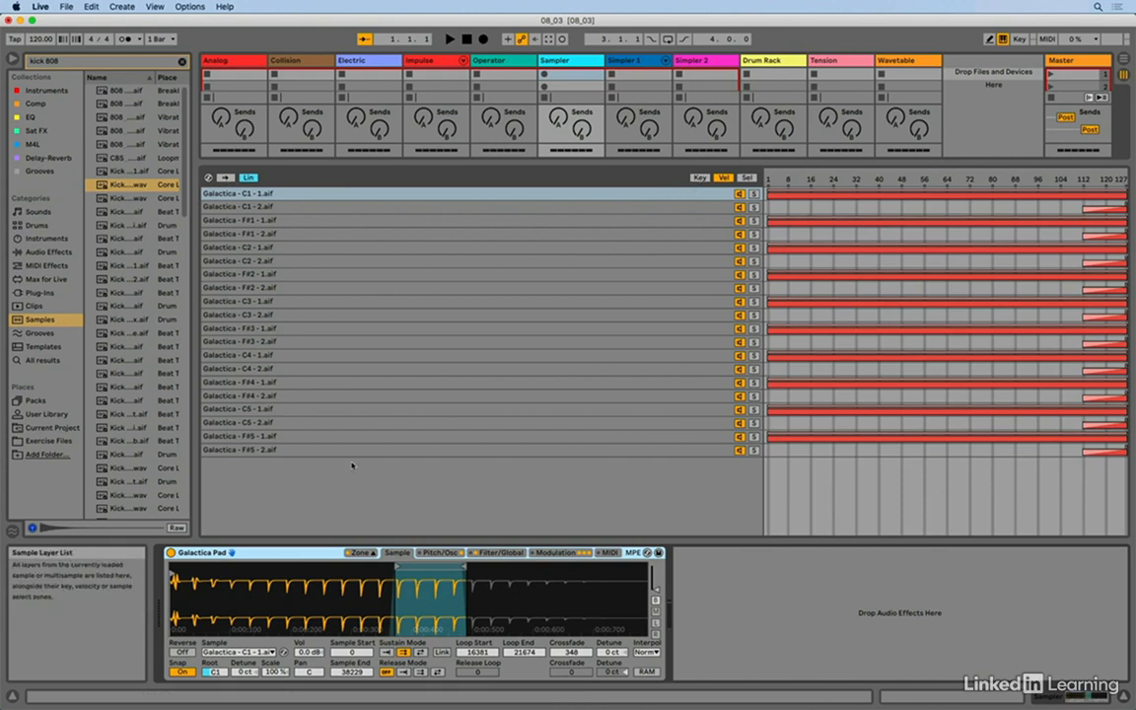
pyautogui.click(373, 553)
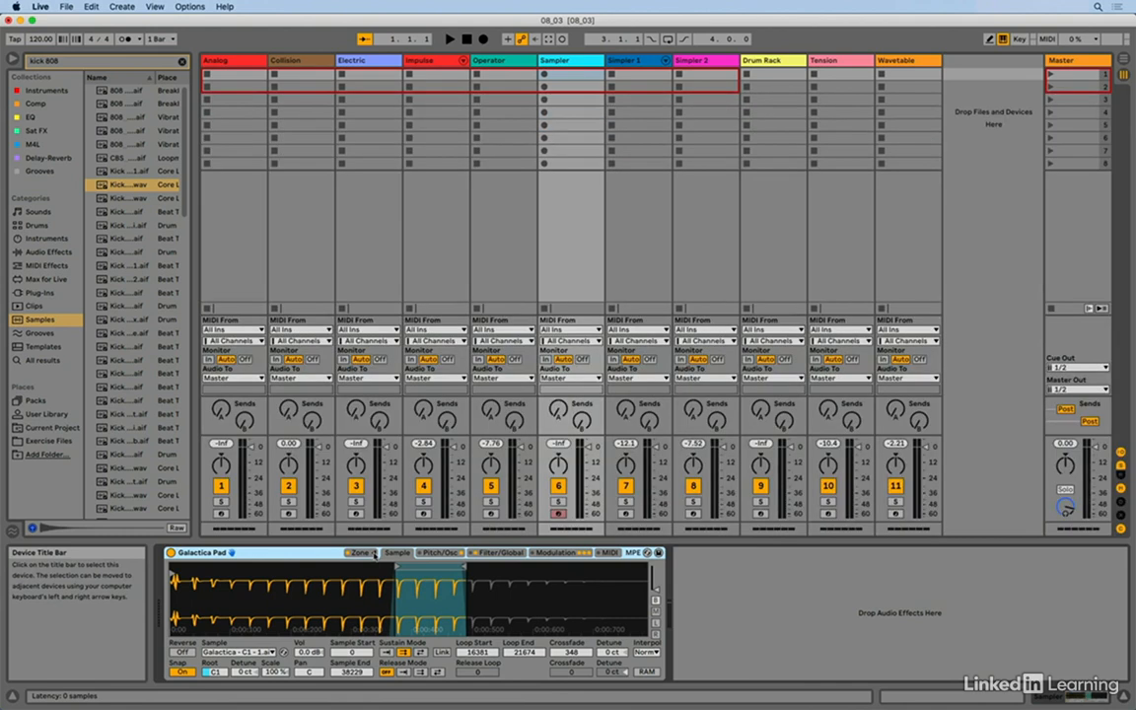
# - Select the Simpler 1 track and convert its Cluster Transienten P2 device to Sampler, returning it to Simpler
pyautogui.click(630, 63)
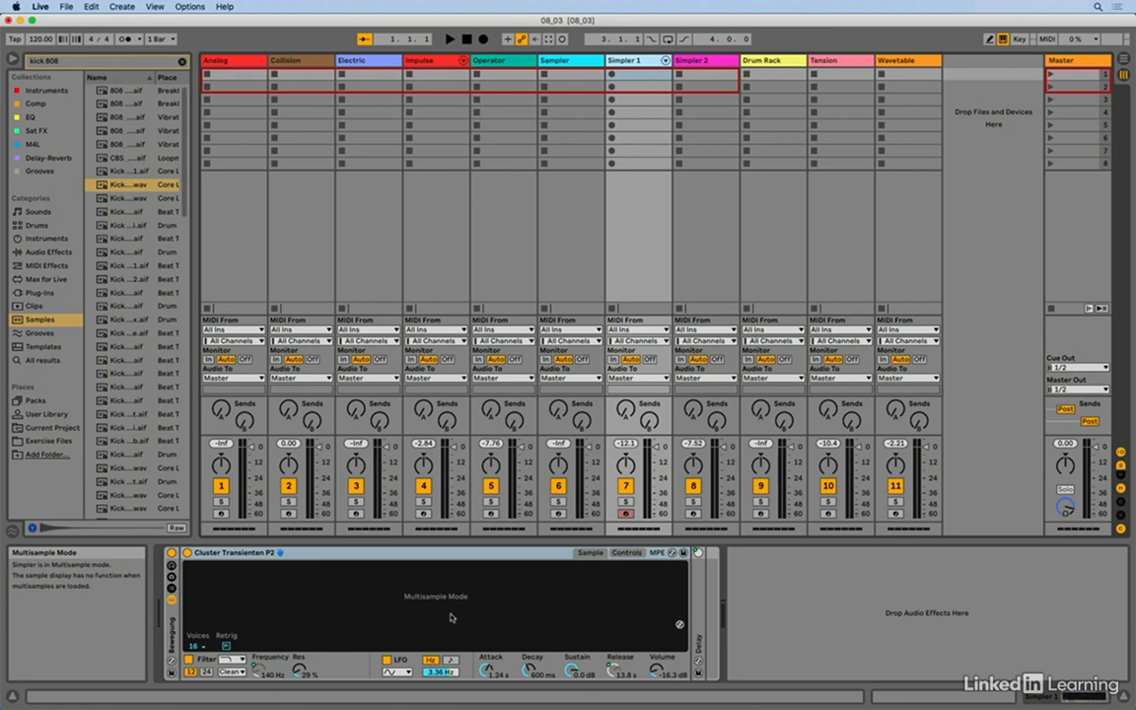
pyautogui.rightClick(405, 558)
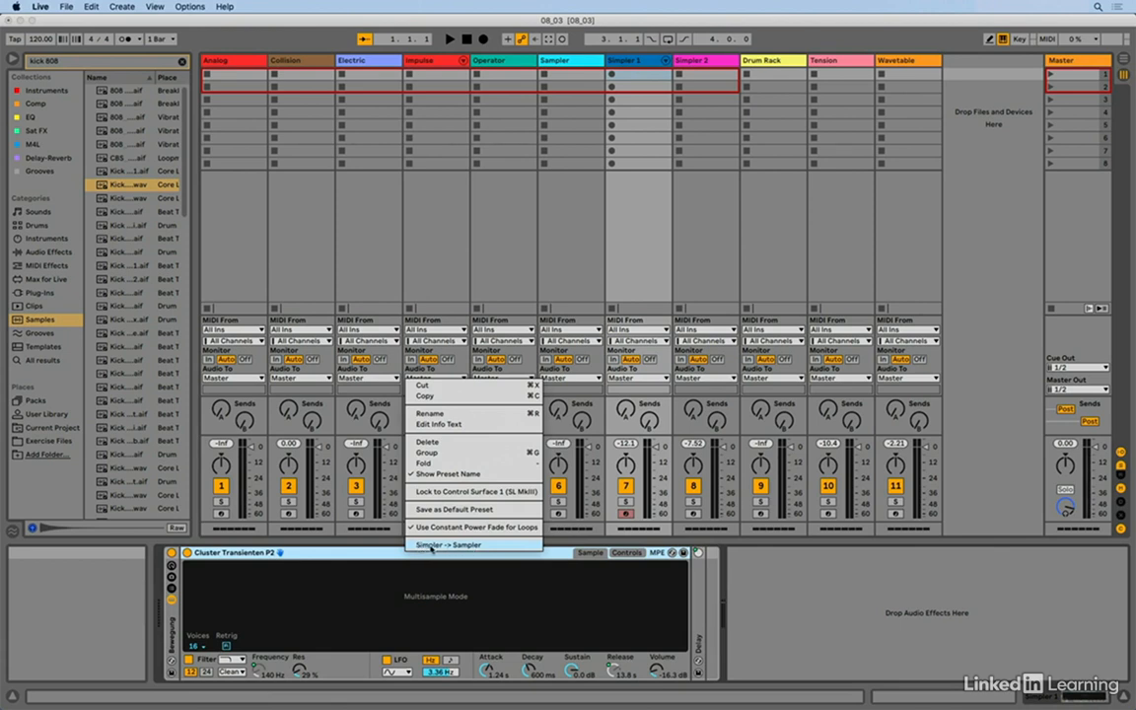
pyautogui.click(431, 544)
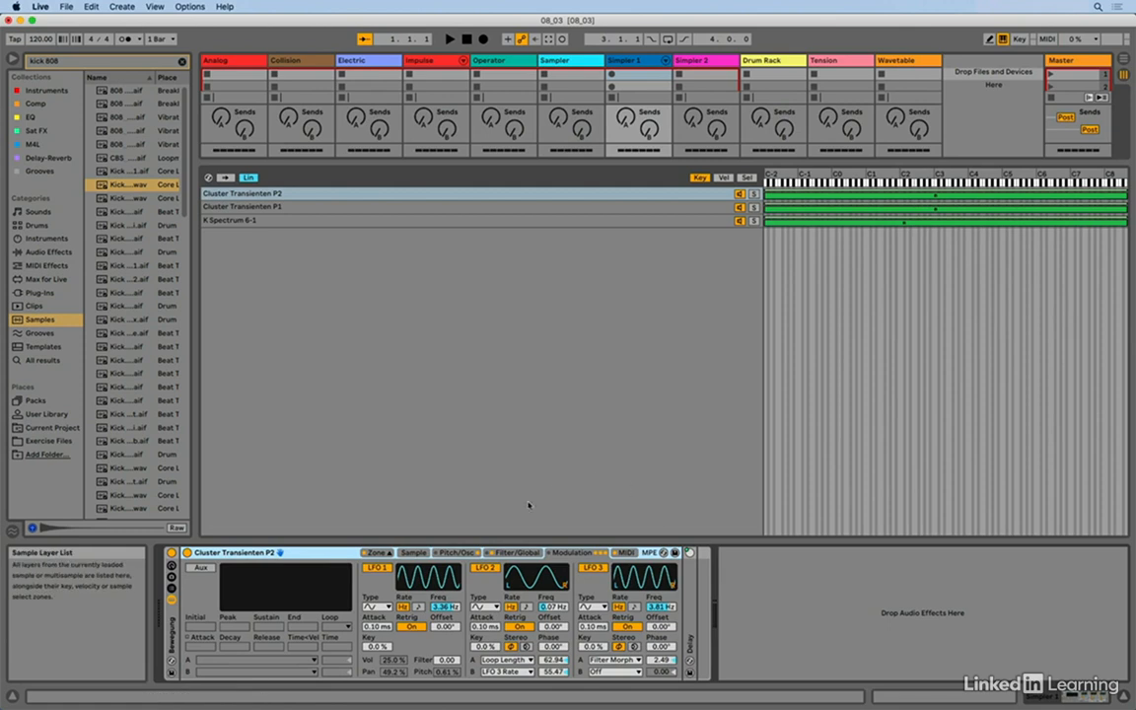
pyautogui.rightClick(330, 554)
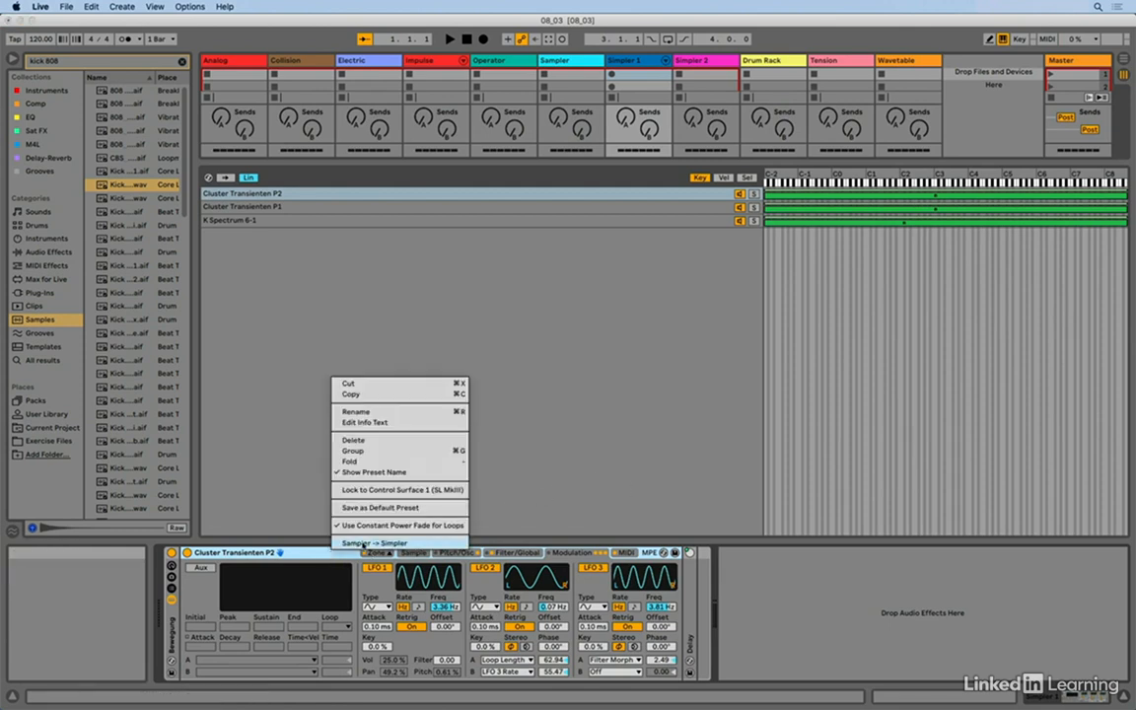
pyautogui.click(363, 543)
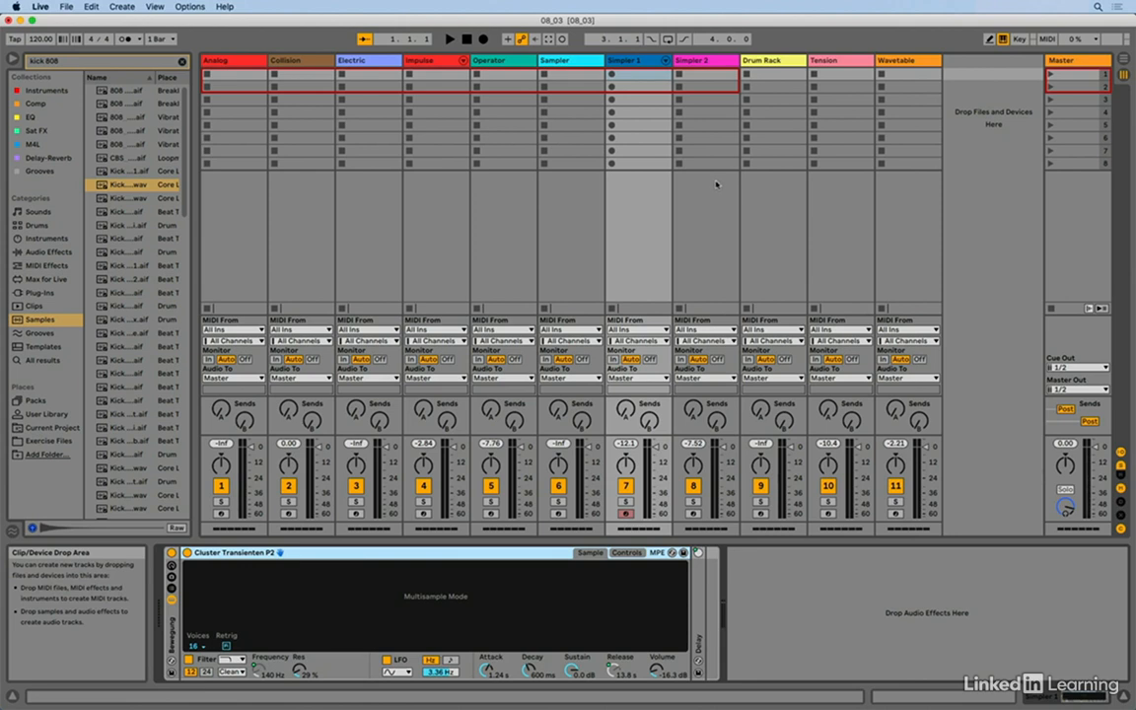
# - Load the highlighted Kick 808 2.wav sample into the Simpler 2 track's empty Simpler and audition it in 1-Shot mode
pyautogui.click(707, 61)
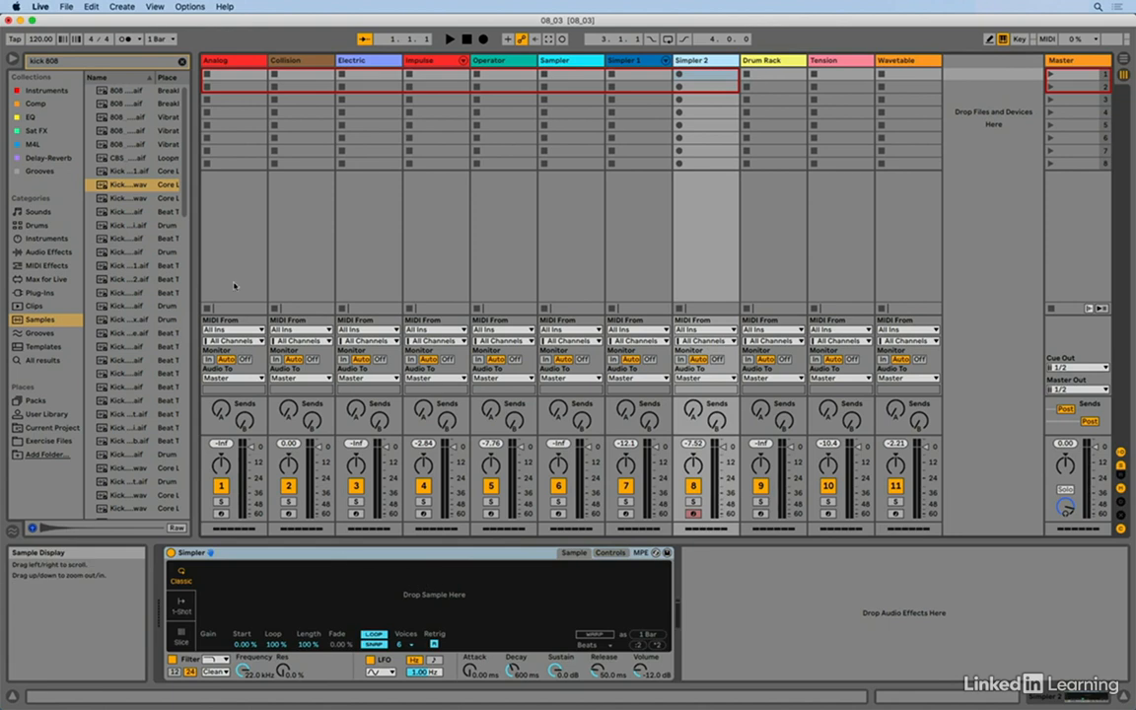
pyautogui.moveTo(122, 183); pyautogui.dragTo(444, 601)
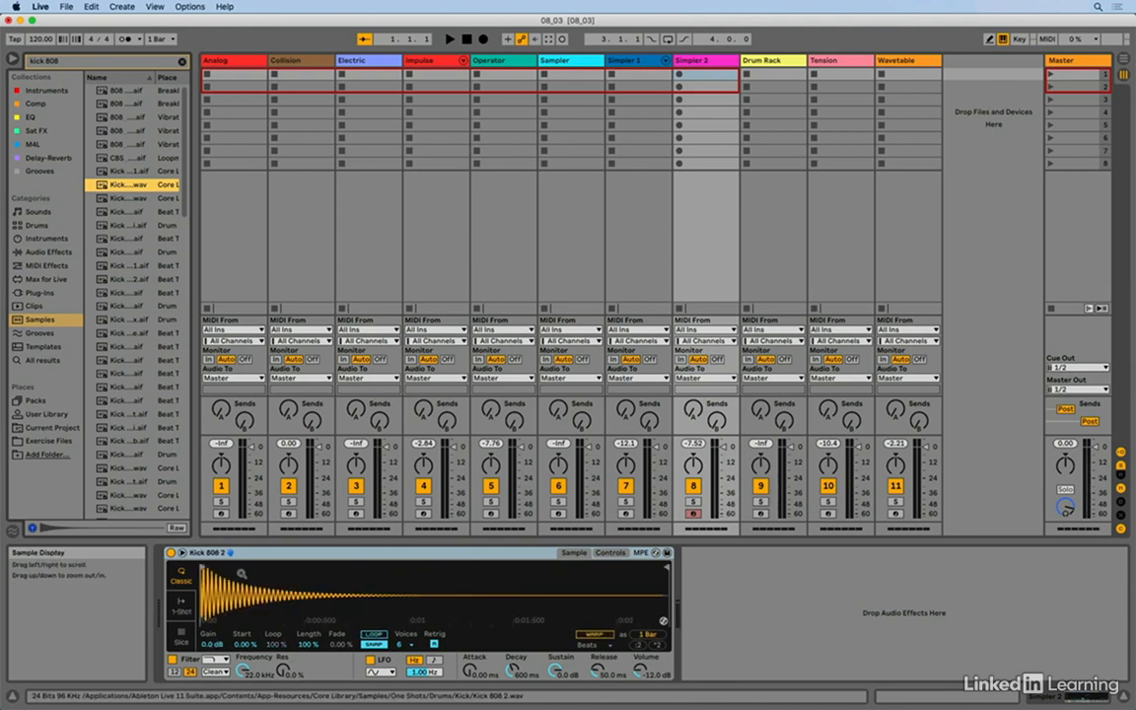
pyautogui.click(180, 611)
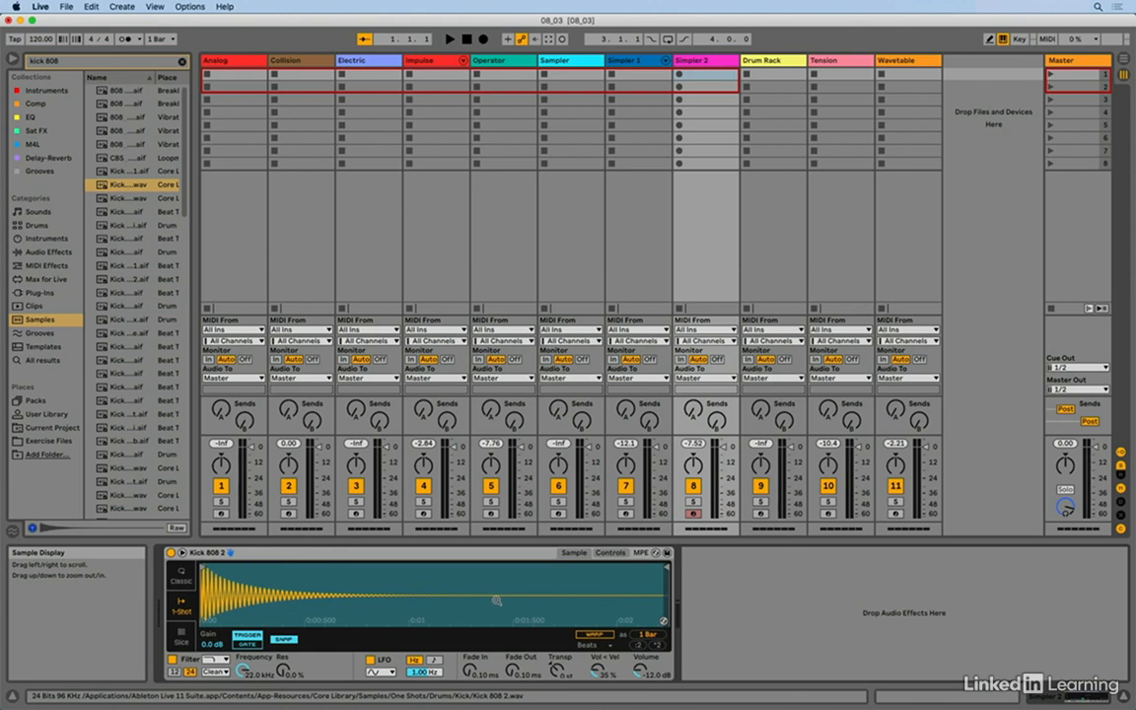
pyautogui.press('a')
pyautogui.press('a')
# - Shorten the kick sample's playback region in Simpler to about 0.35 s and set its fade-out to 176 ms
pyautogui.moveTo(667, 566); pyautogui.dragTo(317, 569)
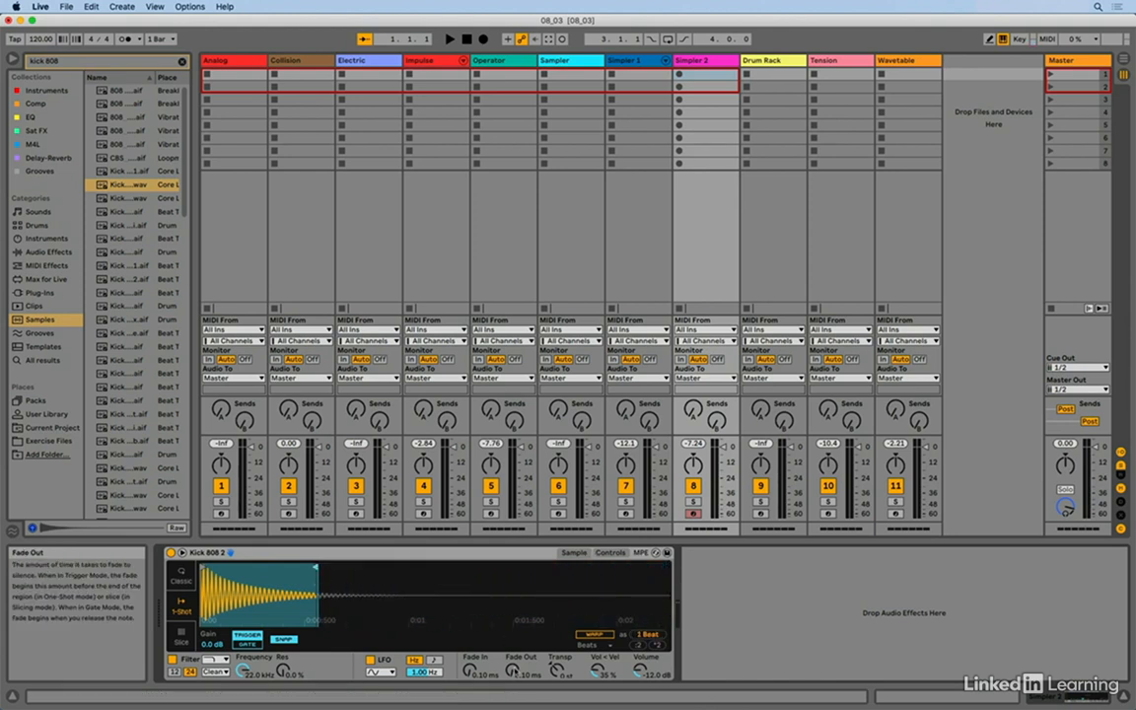
pyautogui.moveTo(512, 673); pyautogui.dragTo(526, 657)
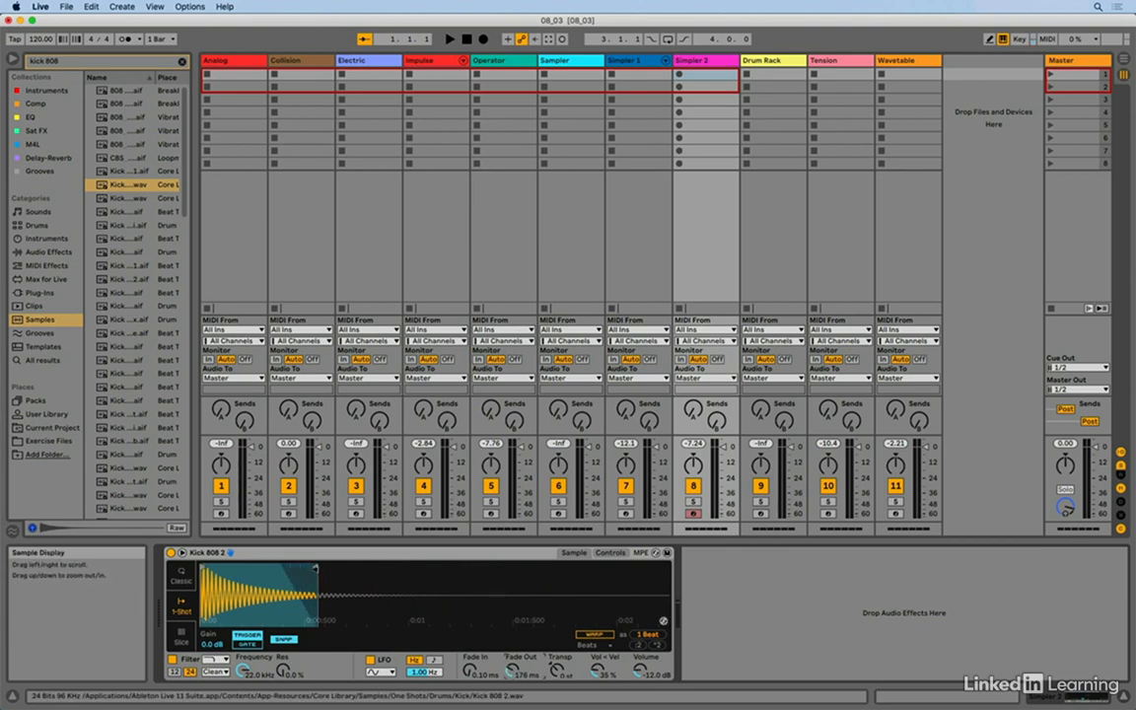
pyautogui.moveTo(316, 569); pyautogui.dragTo(278, 568)
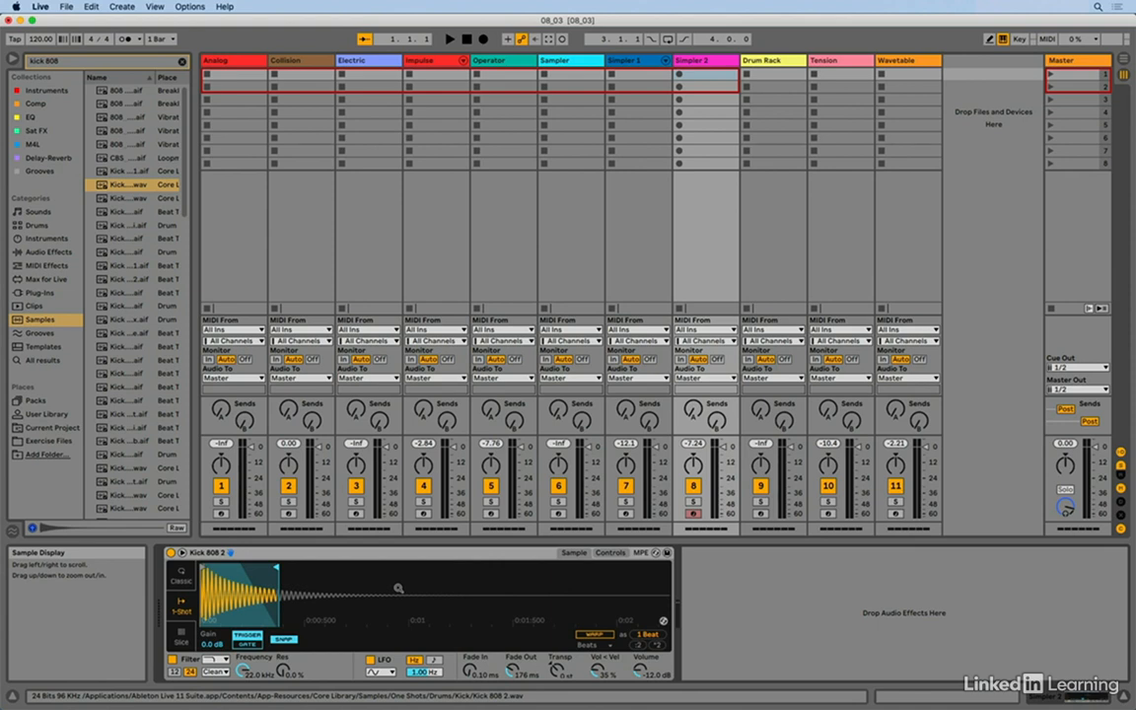
# - Select the Drum Rack track, place the highlighted Kick 808 2.wav sample on pad C1, and select that pad
pyautogui.click(769, 61)
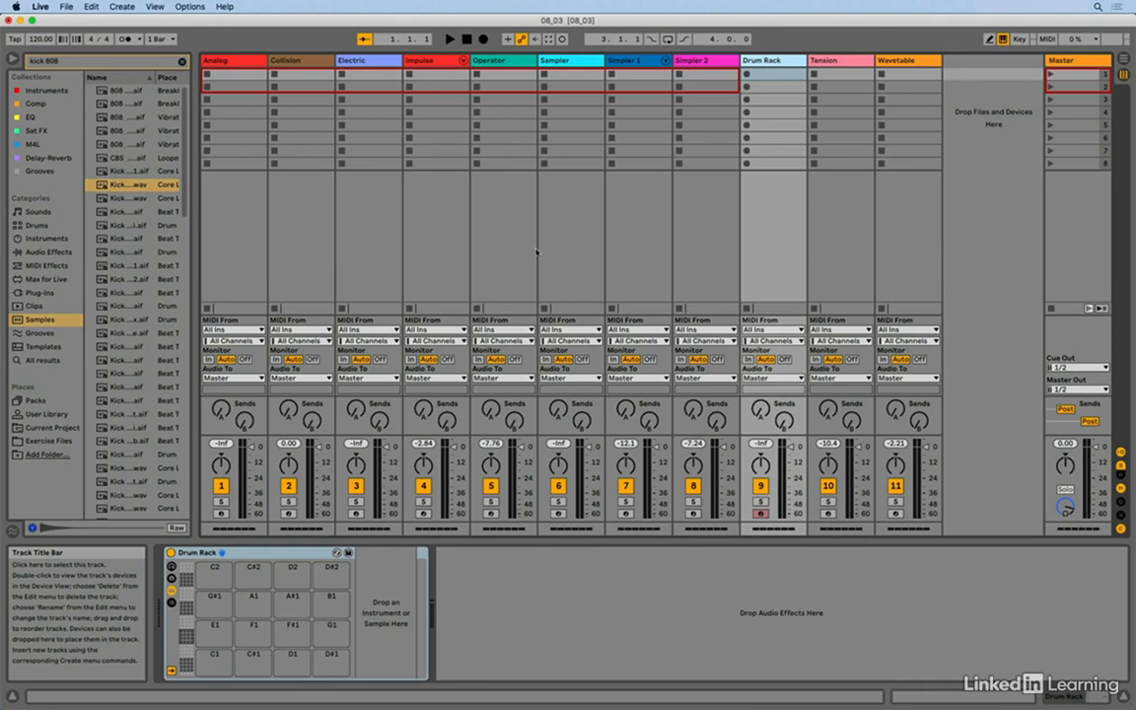
pyautogui.moveTo(104, 185); pyautogui.dragTo(216, 663)
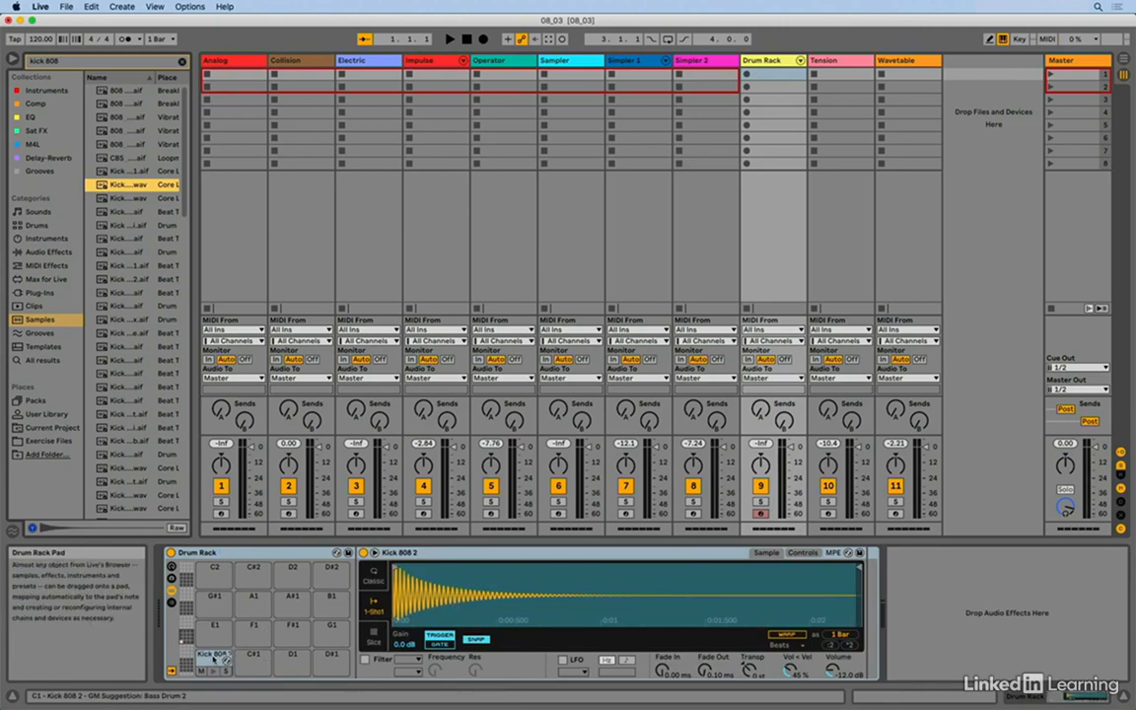
pyautogui.click(215, 658)
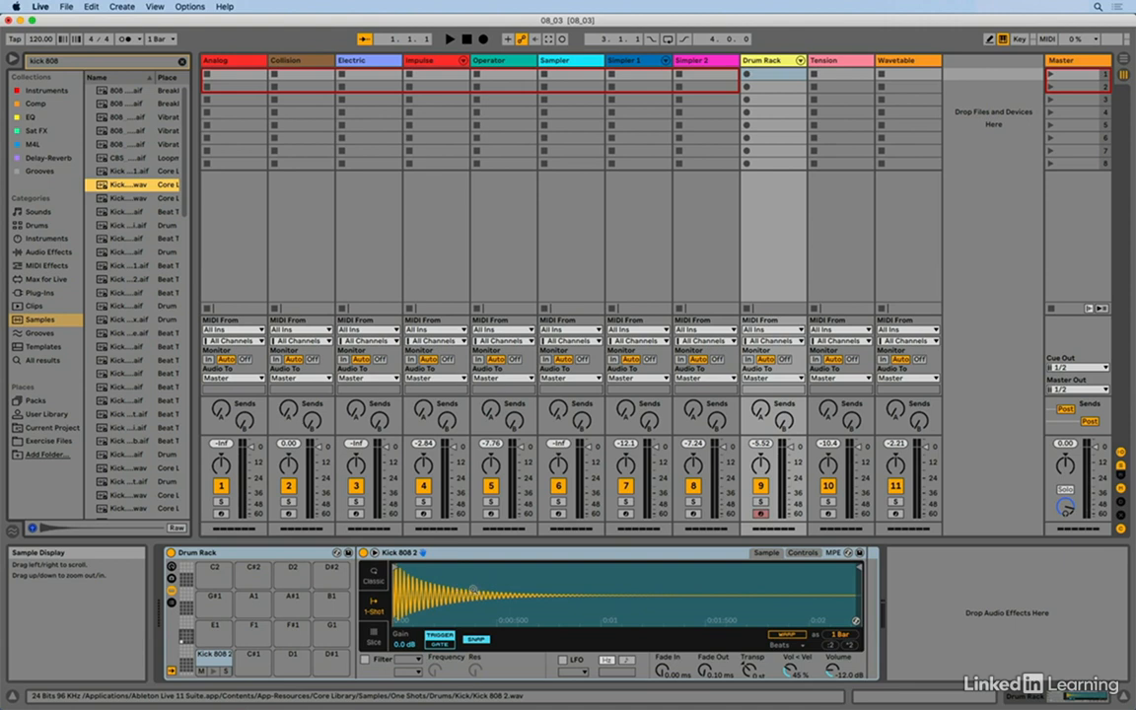
# - Select the Tension track and examine the Banjo preset's excitator, string, damper and body controls
pyautogui.click(836, 62)
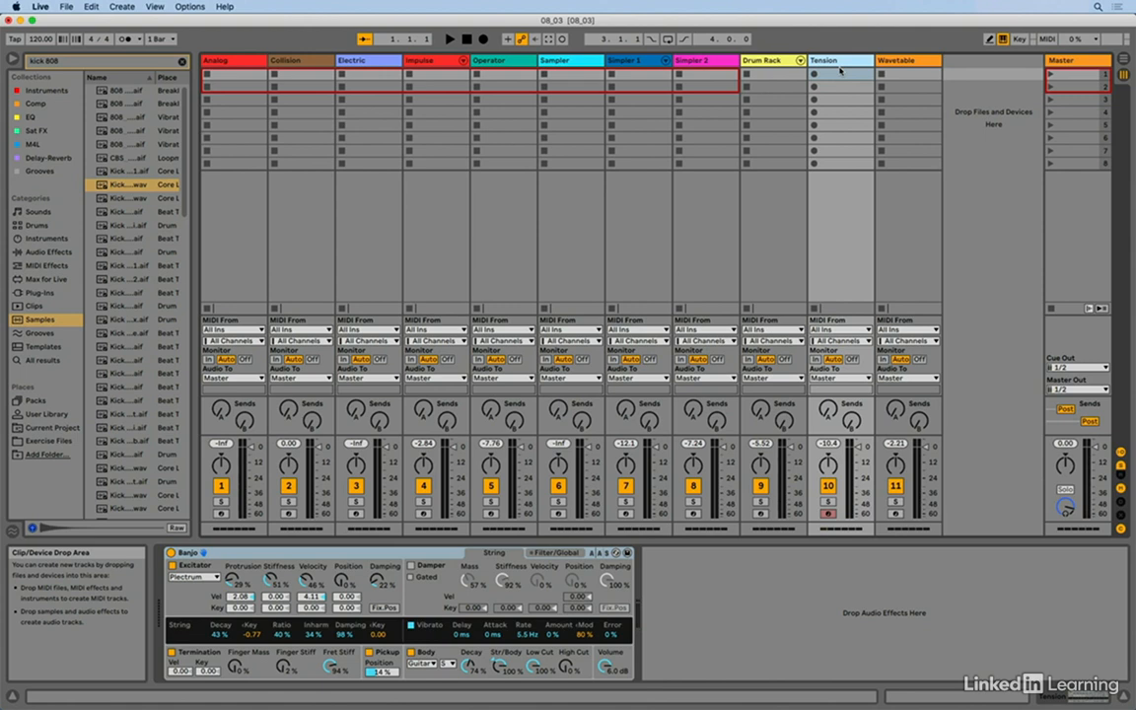
# - Select the Wavetable track and move oscillator 1's wave position through the Basic Shapes table to 69%
pyautogui.click(910, 61)
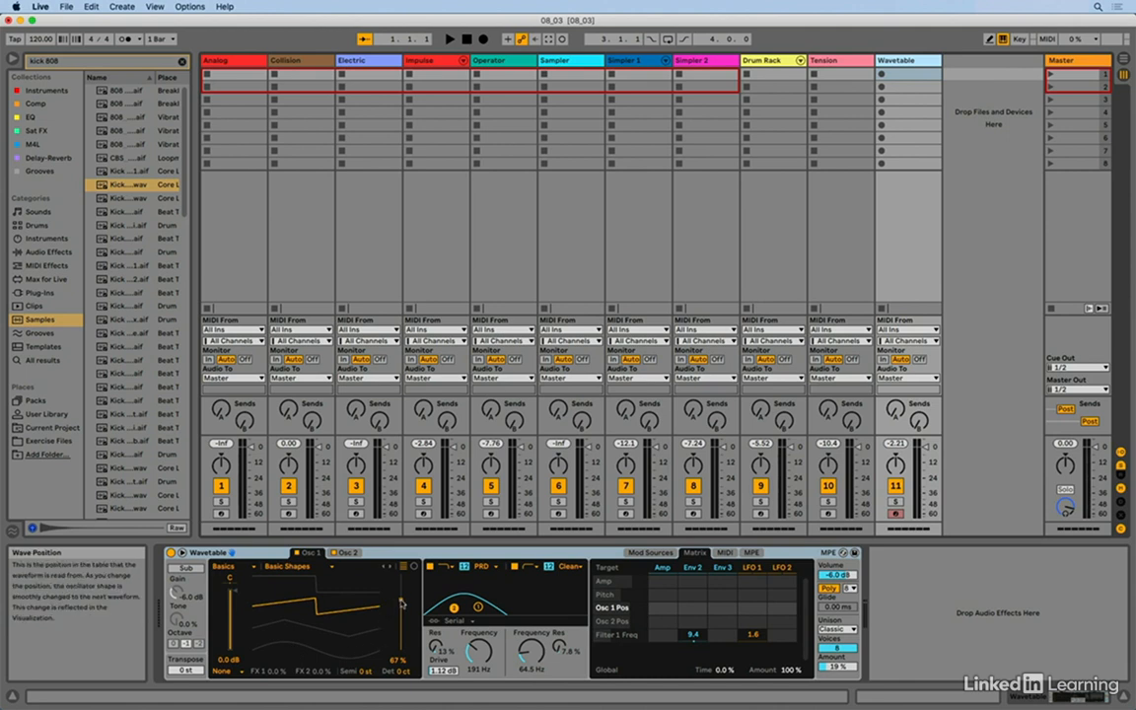
pyautogui.moveTo(401, 603); pyautogui.dragTo(402, 572)
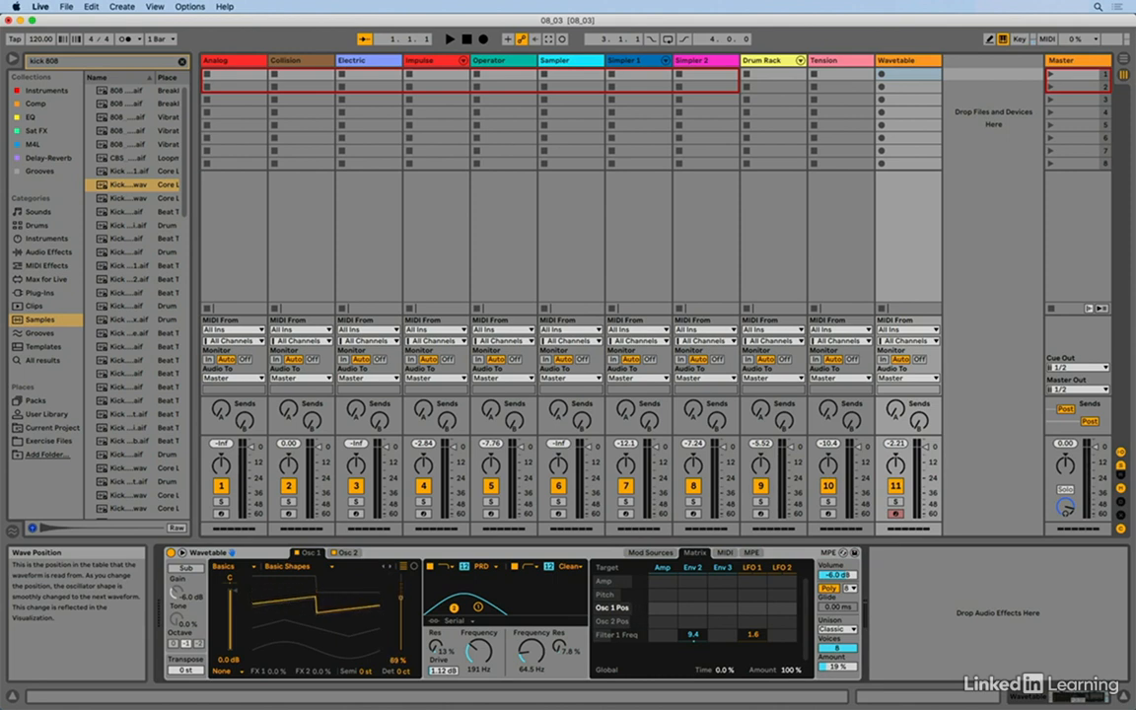
pyautogui.moveTo(320, 651); pyautogui.dragTo(321, 671)
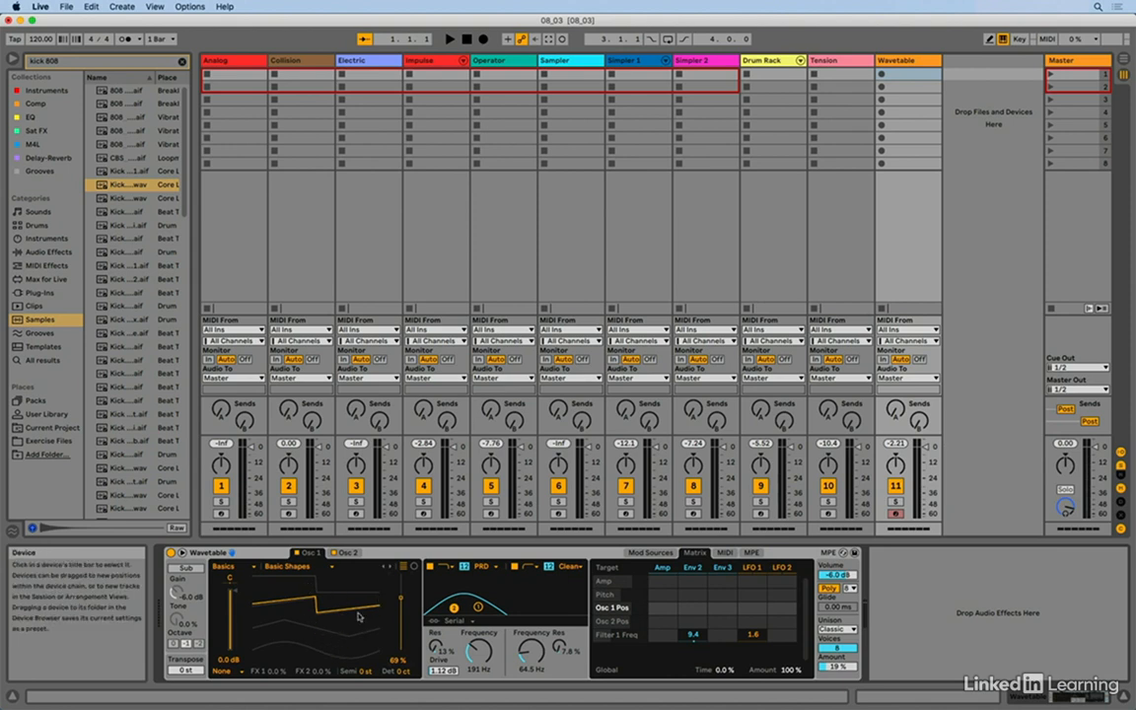
# - Change oscillator 1's wavetable to Saw Harmonics and set its wave position to 81%
pyautogui.click(332, 569)
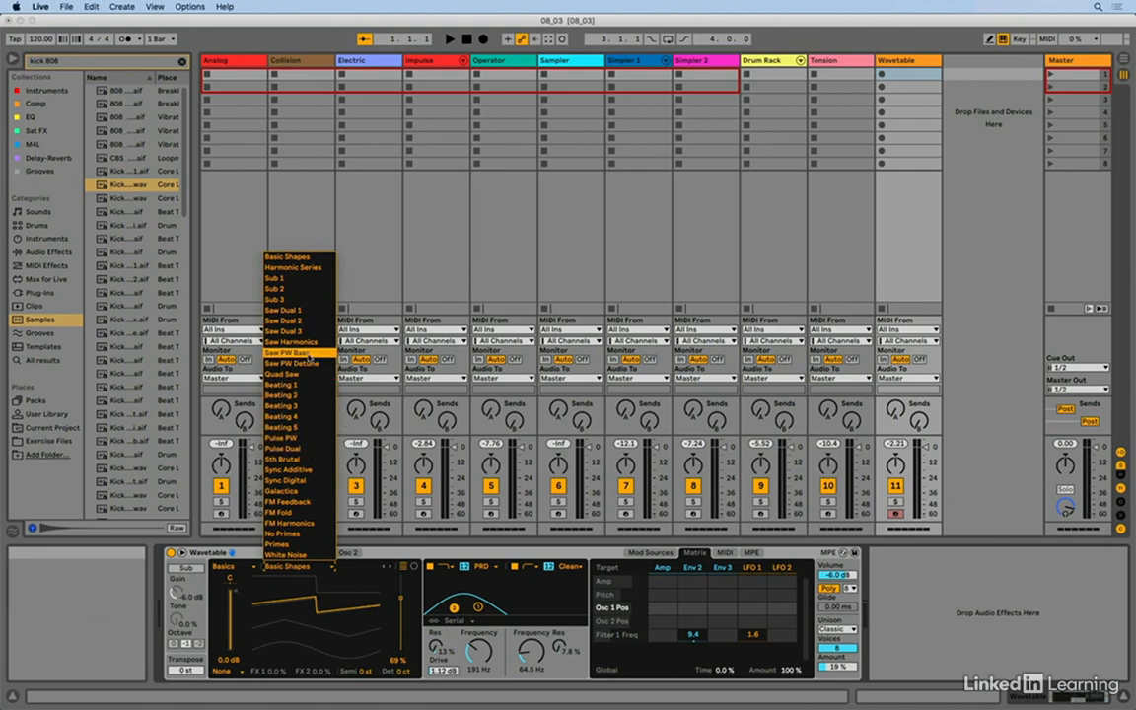
pyautogui.click(311, 345)
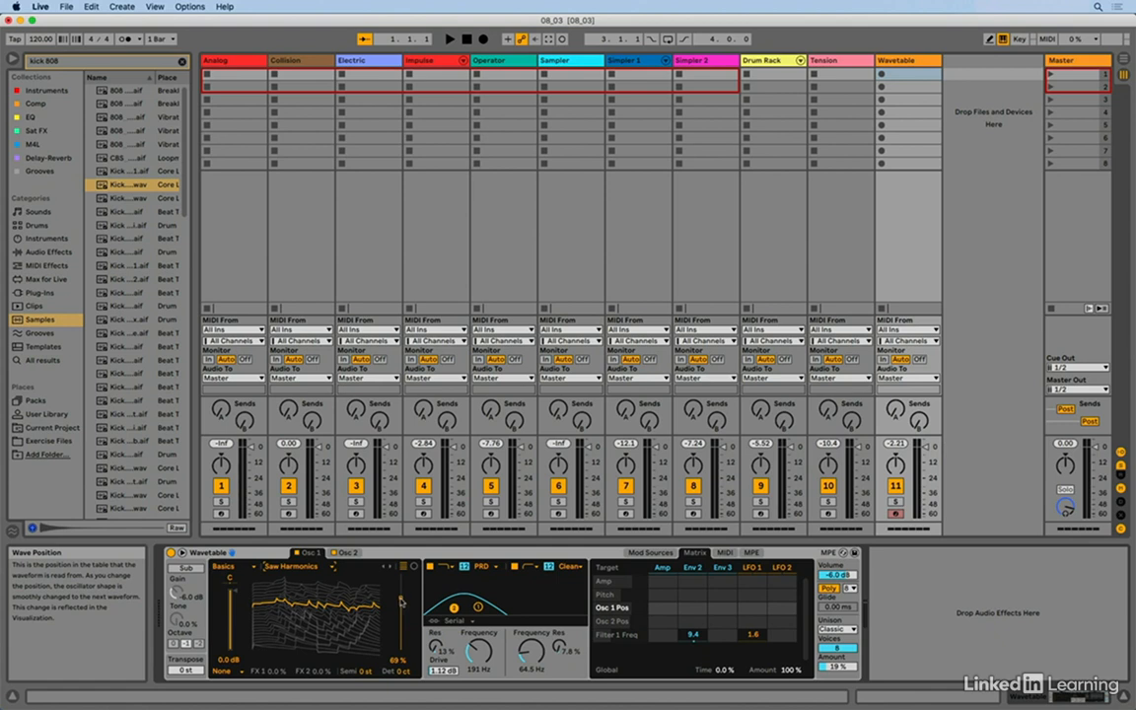
pyautogui.moveTo(401, 601)
pyautogui.mouseDown()
pyautogui.moveTo(401, 636)
pyautogui.moveTo(402, 593)
pyautogui.mouseUp()
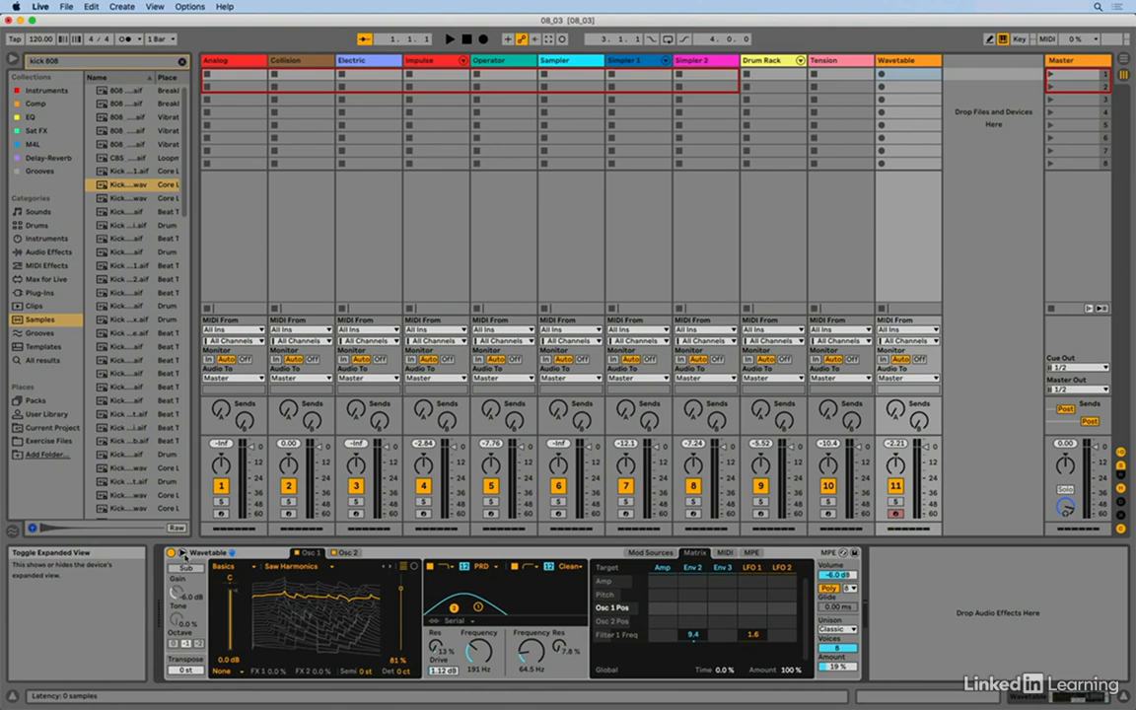
# - Examine Wavetable's oscillators, envelopes and LFOs in the expanded view, and collapse it again
pyautogui.click(181, 554)
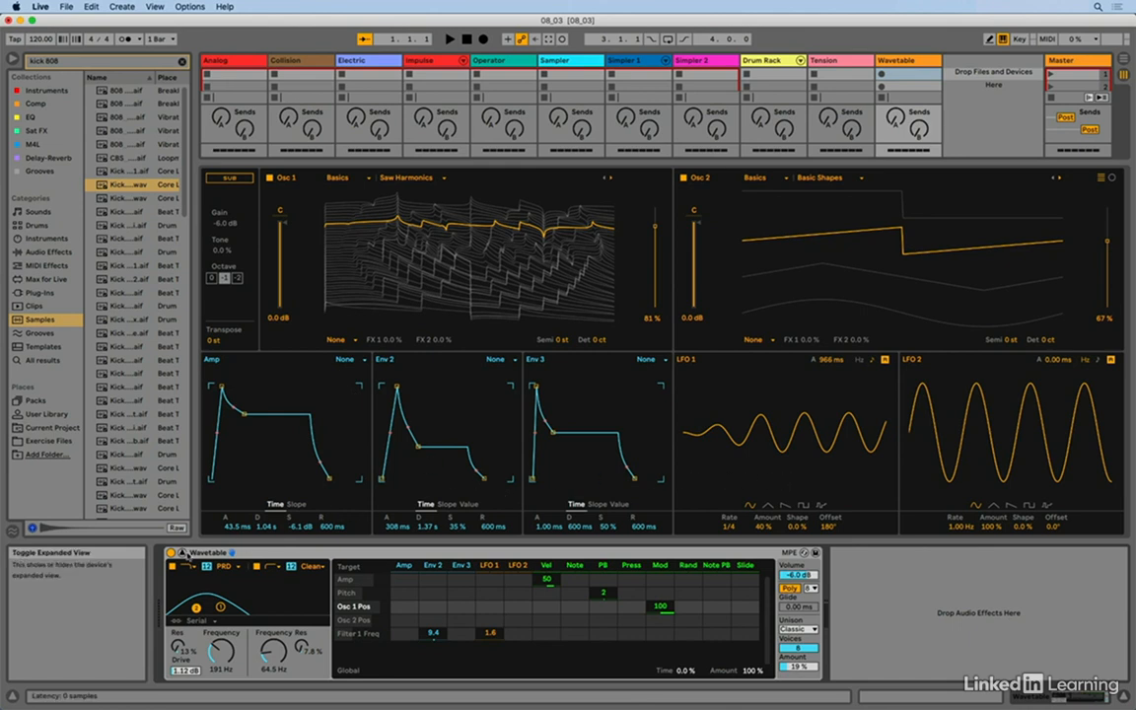
pyautogui.click(182, 553)
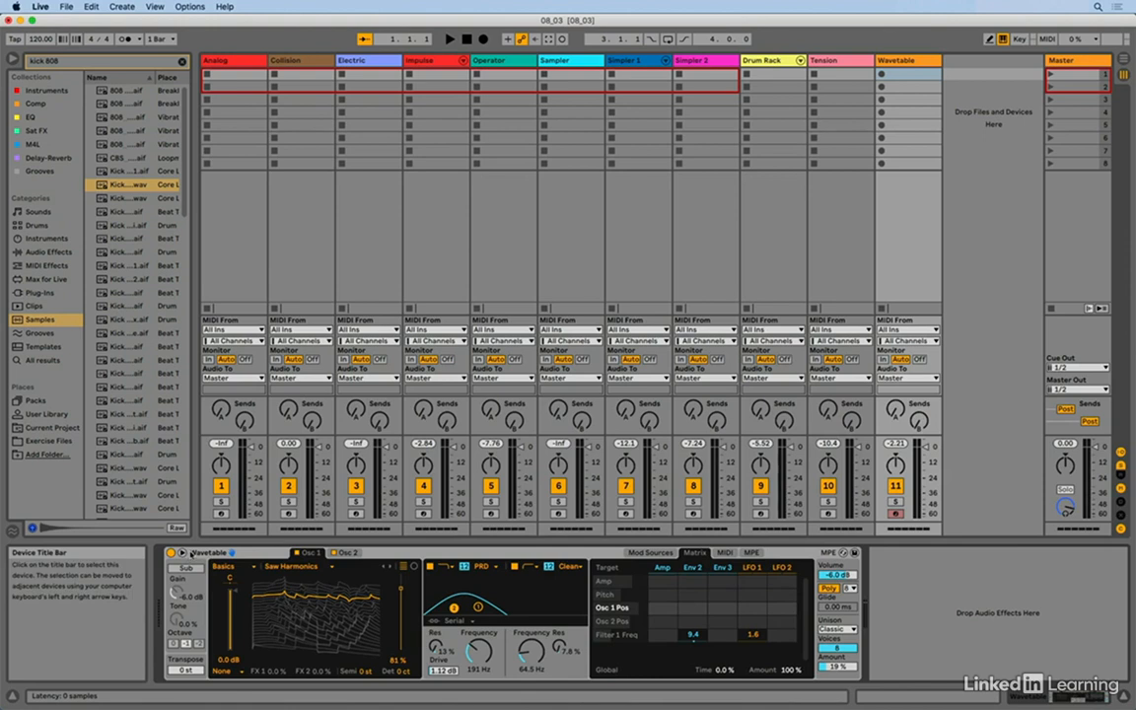